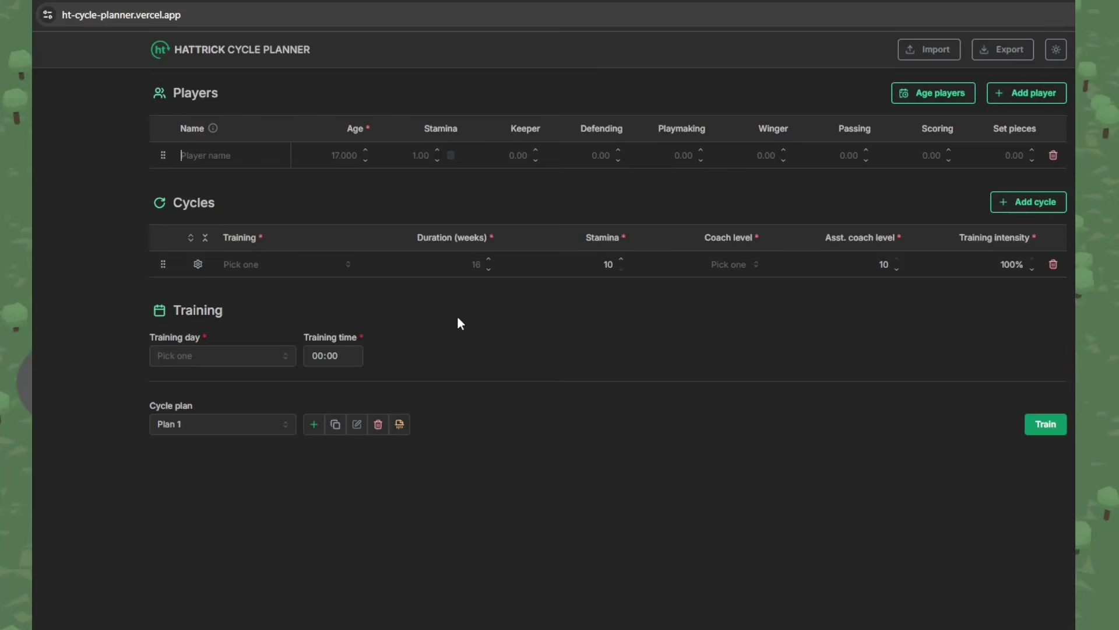
# Enter the first player as "Player 1" with age 17.003, stamina 4.99 and keeper 1.
pyautogui.write('Player 1')
pyautogui.write('17.00')
pyautogui.write('3')
pyautogui.click(417, 154)
pyautogui.write('4.991')
# Set Player 1's defending to 6 and playmaking, winger, passing, scoring and set pieces to 1.
pyautogui.click(693, 155)
pyautogui.write('1')
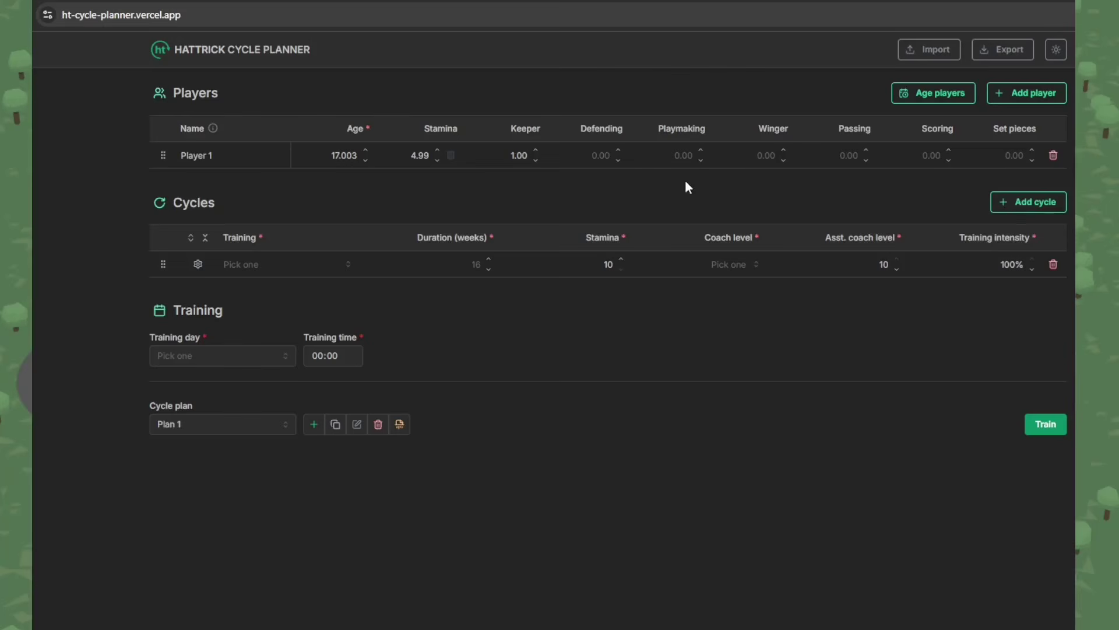
pyautogui.click(758, 155)
pyautogui.write('1')
pyautogui.click(850, 155)
pyautogui.write('1')
pyautogui.click(904, 147)
pyautogui.write('1')
pyautogui.click(999, 151)
pyautogui.write('1')
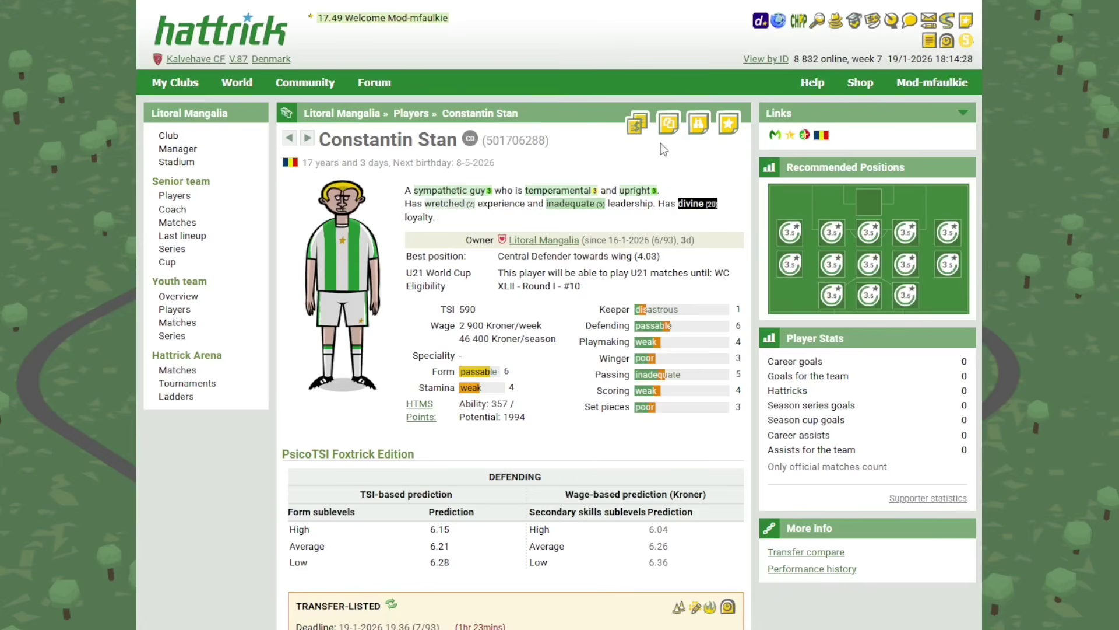
# Copy the player's data from the Hattrick player page, switch to Hattrick Cycle Planner and paste it into a newly added player row.
pyautogui.click(635, 143)
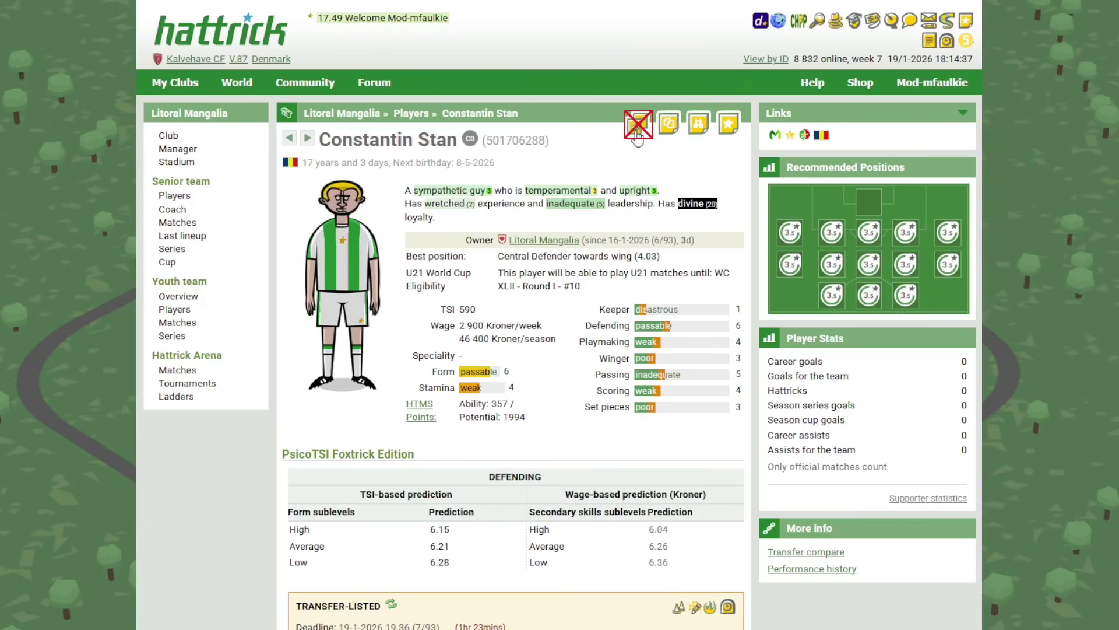
pyautogui.moveTo(674, 138)
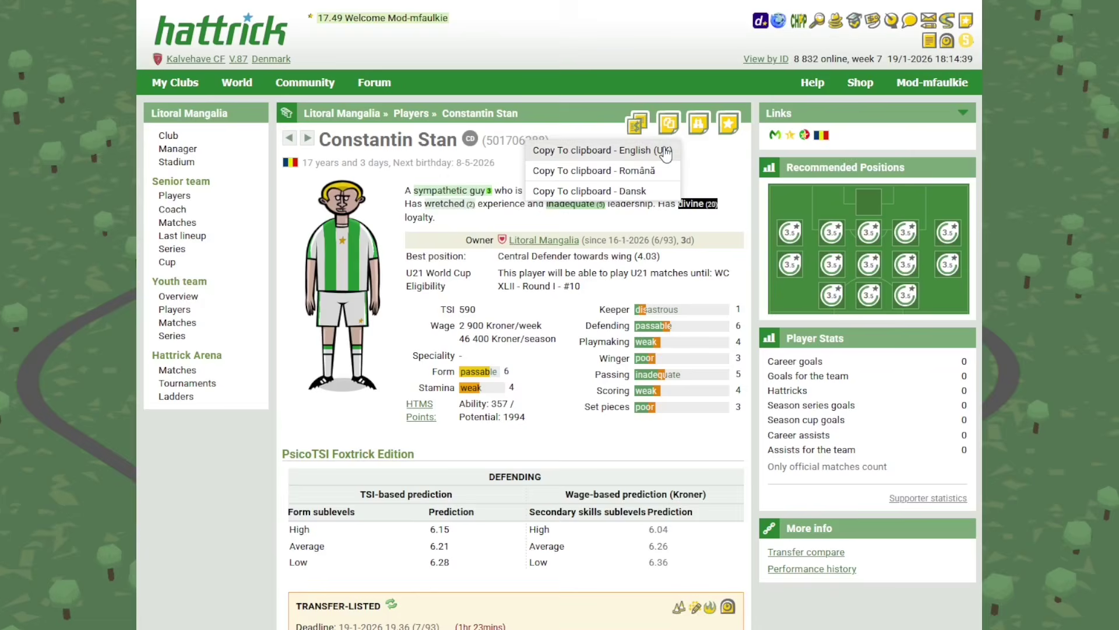
pyautogui.hotkey('alt', 'Tab')
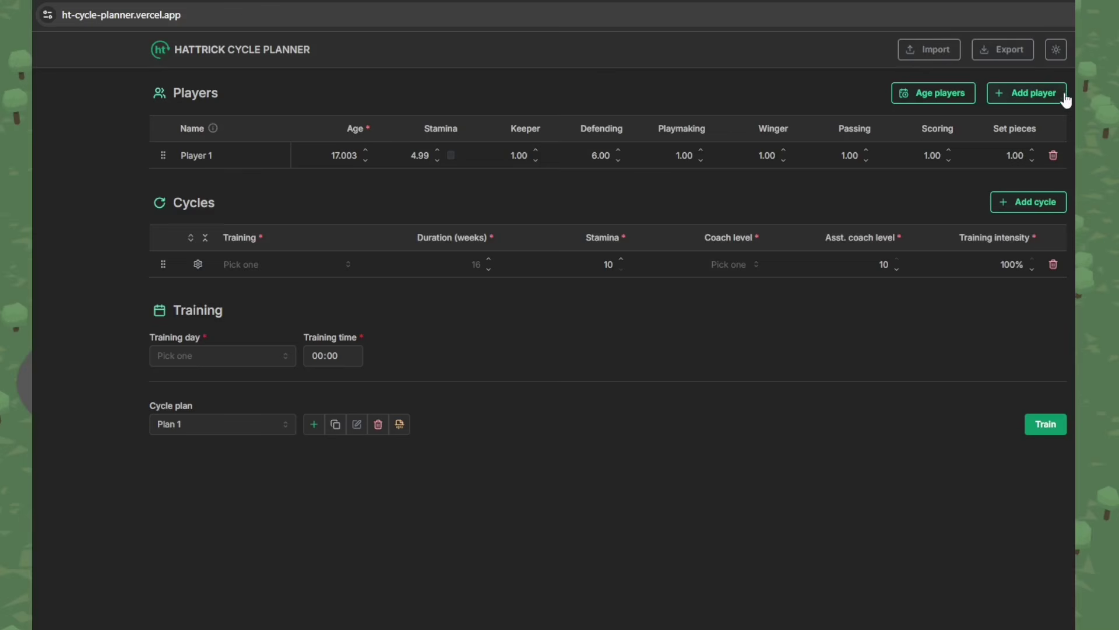
pyautogui.click(1032, 94)
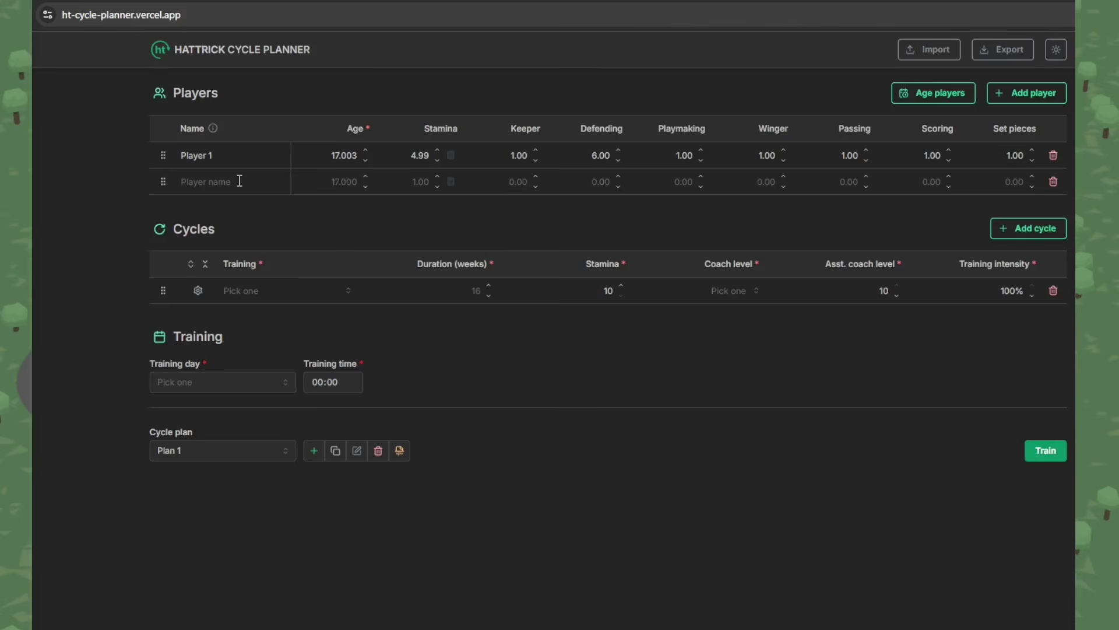
pyautogui.hotkey('ctrl', 'v')
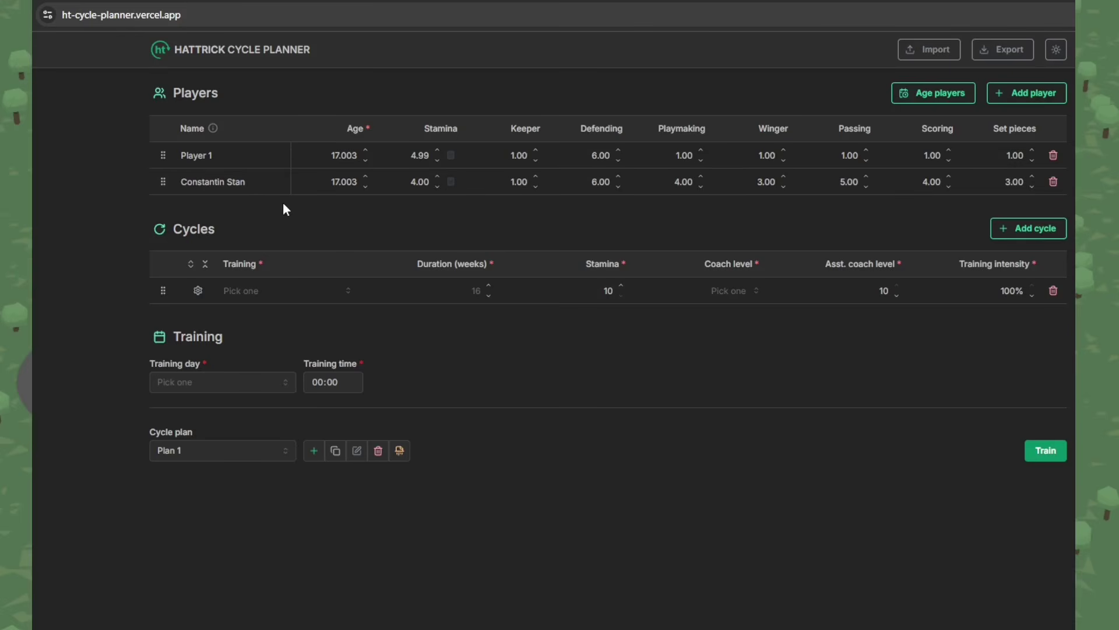
# Check the help on pasting players and set the pasted player's stamina to 4.99.
pyautogui.moveTo(213, 129)
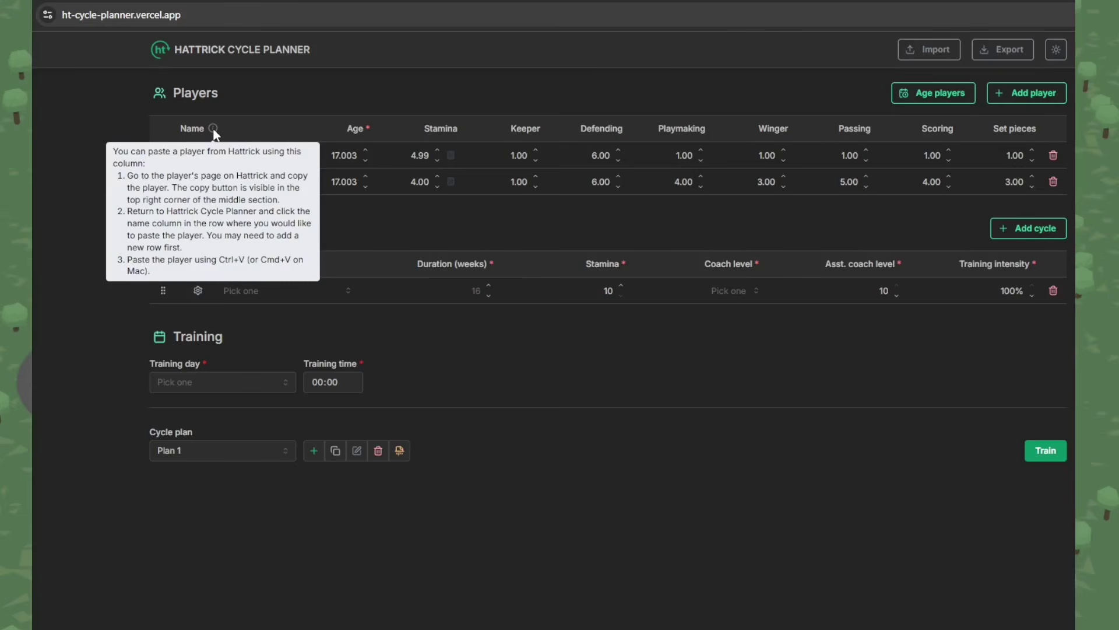
pyautogui.click(420, 183)
pyautogui.write('99')
pyautogui.click(473, 373)
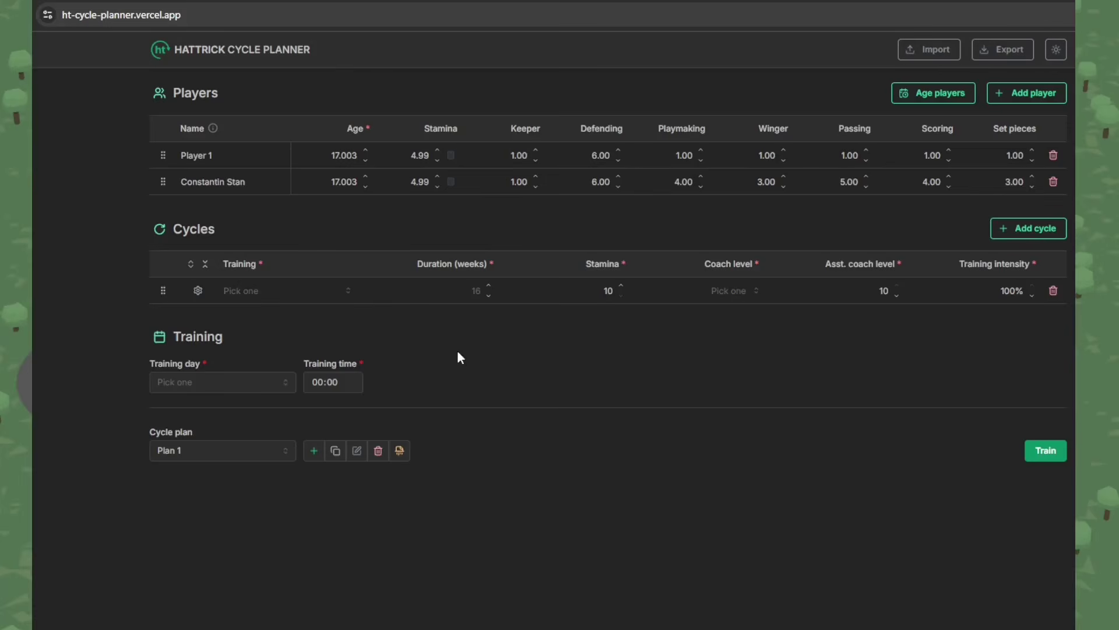
# Configure the first cycle as Defending training for 16 weeks with a Solid coach.
pyautogui.click(245, 291)
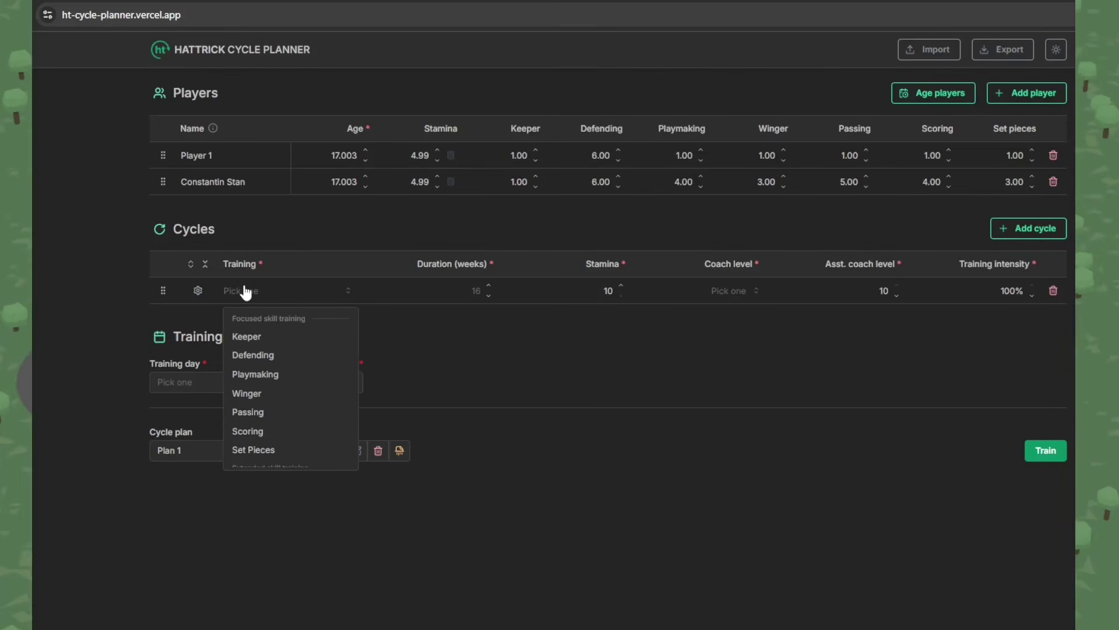
pyautogui.click(260, 355)
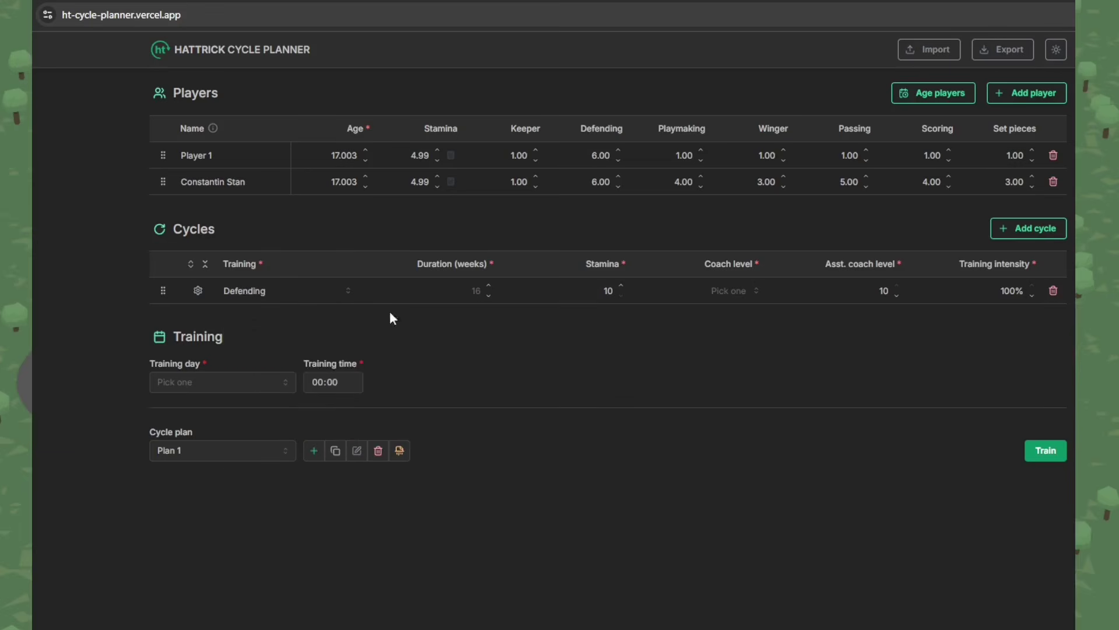
pyautogui.click(448, 295)
pyautogui.write('16')
pyautogui.click(730, 291)
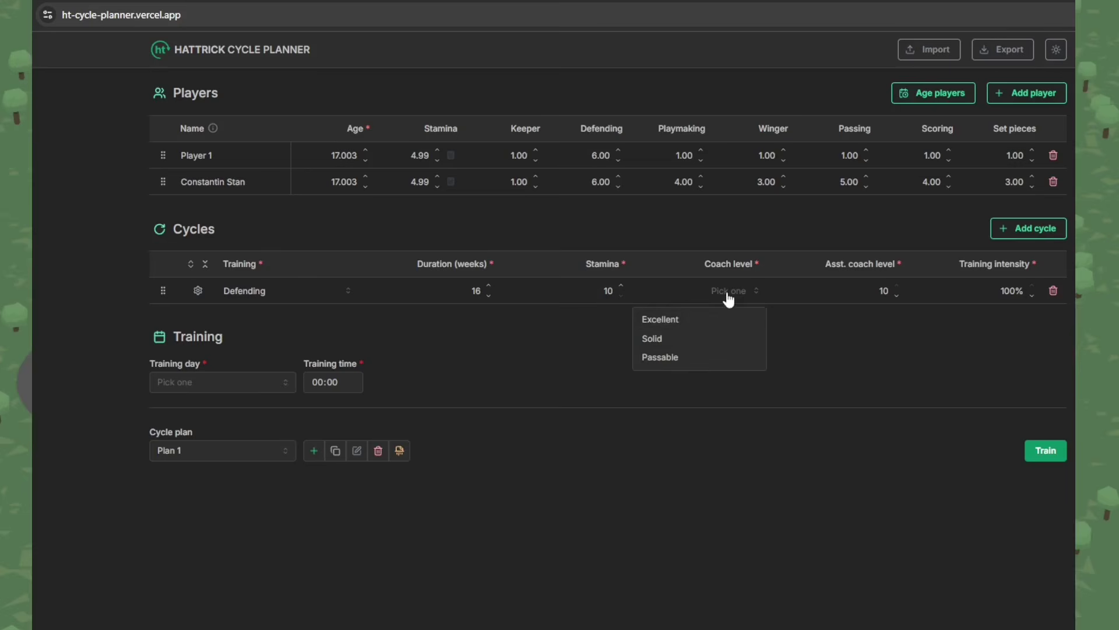
pyautogui.click(678, 341)
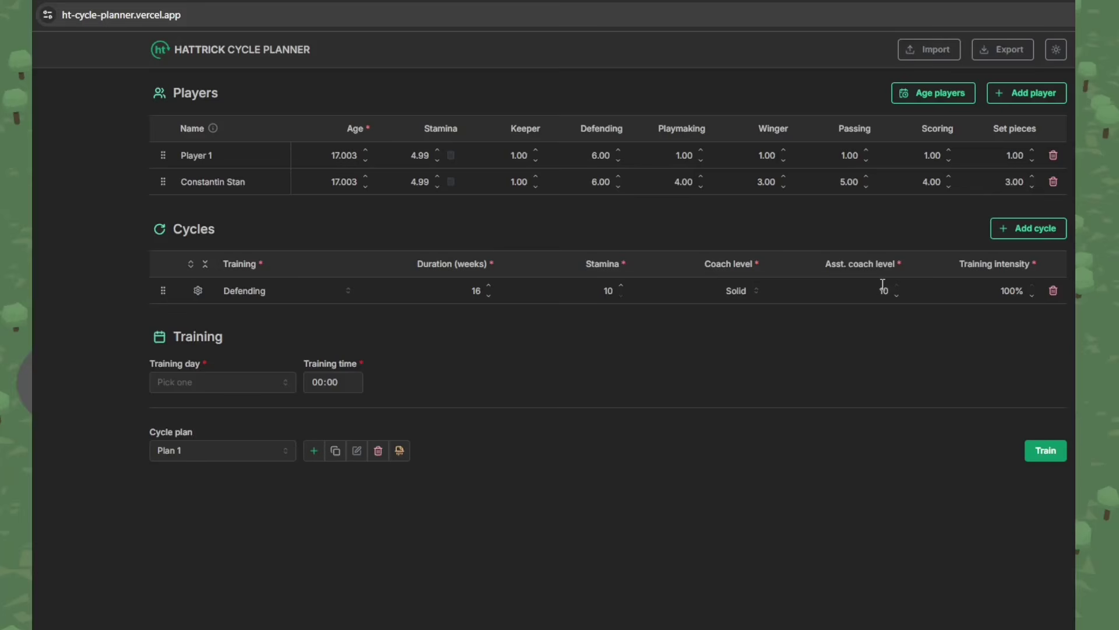
# Set the training day to Friday and the training time to 02:00.
pyautogui.click(221, 382)
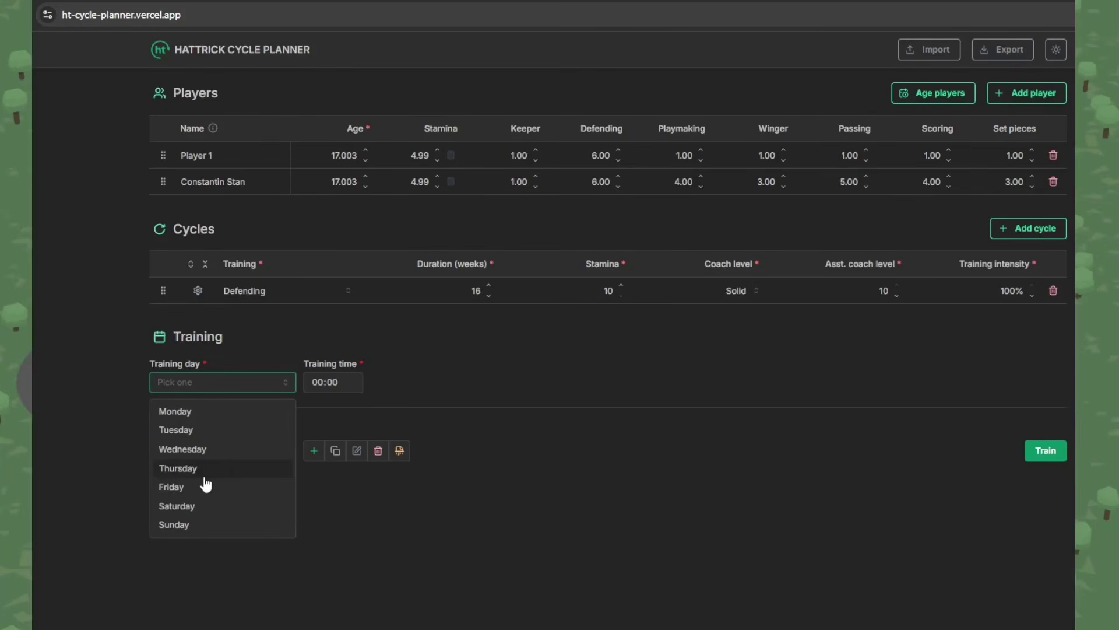
pyautogui.click(191, 490)
pyautogui.click(318, 382)
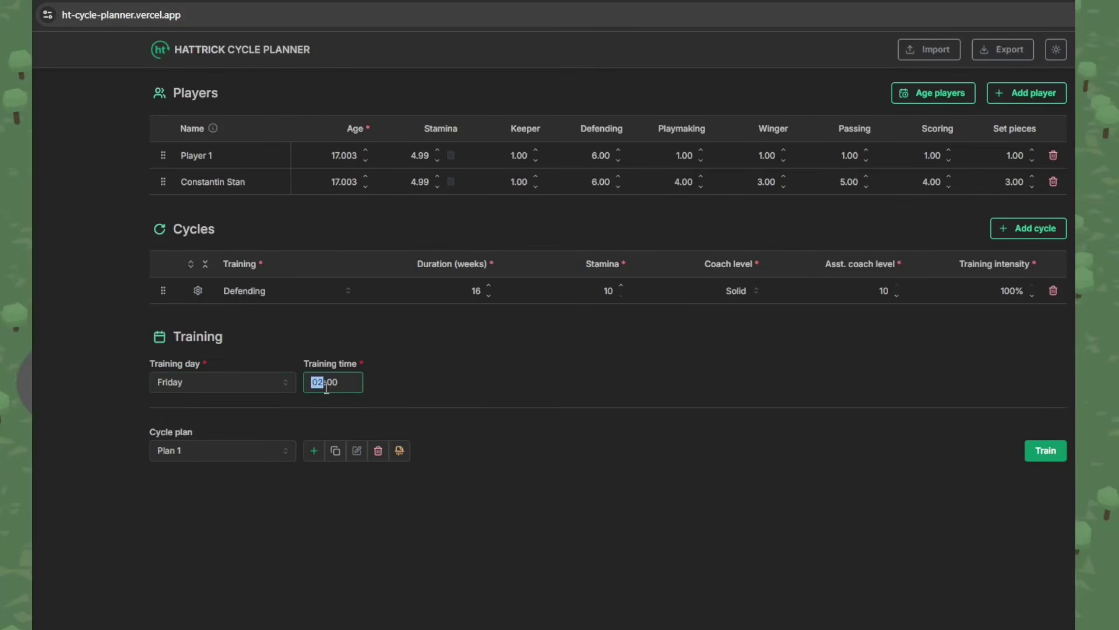
pyautogui.write('2')
# Add a second cycle of Playmaking training lasting 16 weeks.
pyautogui.click(1027, 236)
pyautogui.click(280, 319)
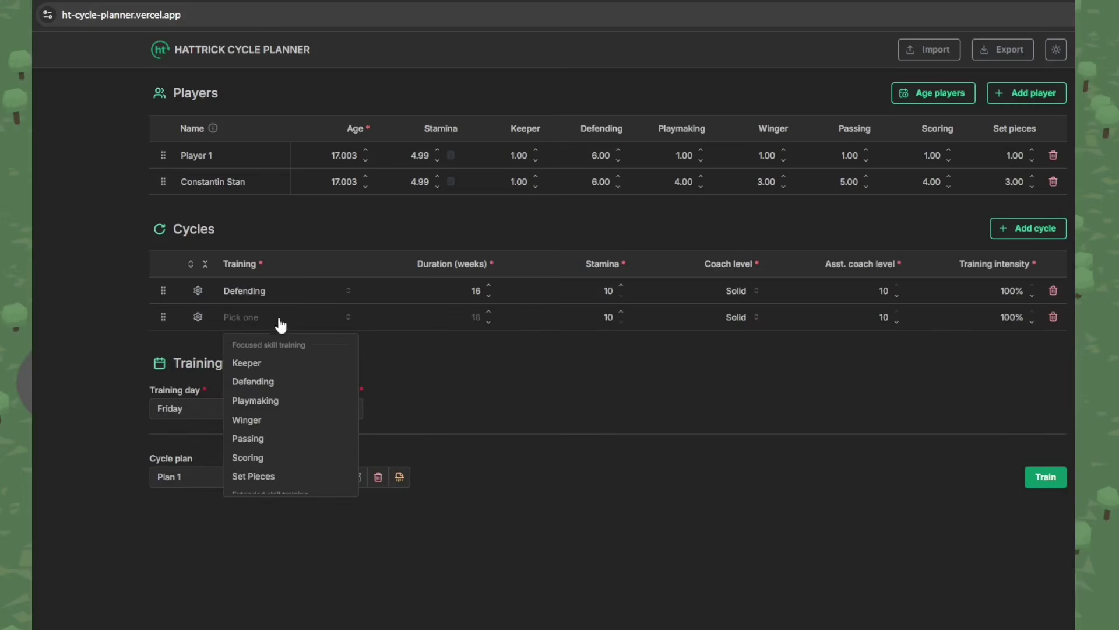
pyautogui.click(268, 402)
pyautogui.click(464, 315)
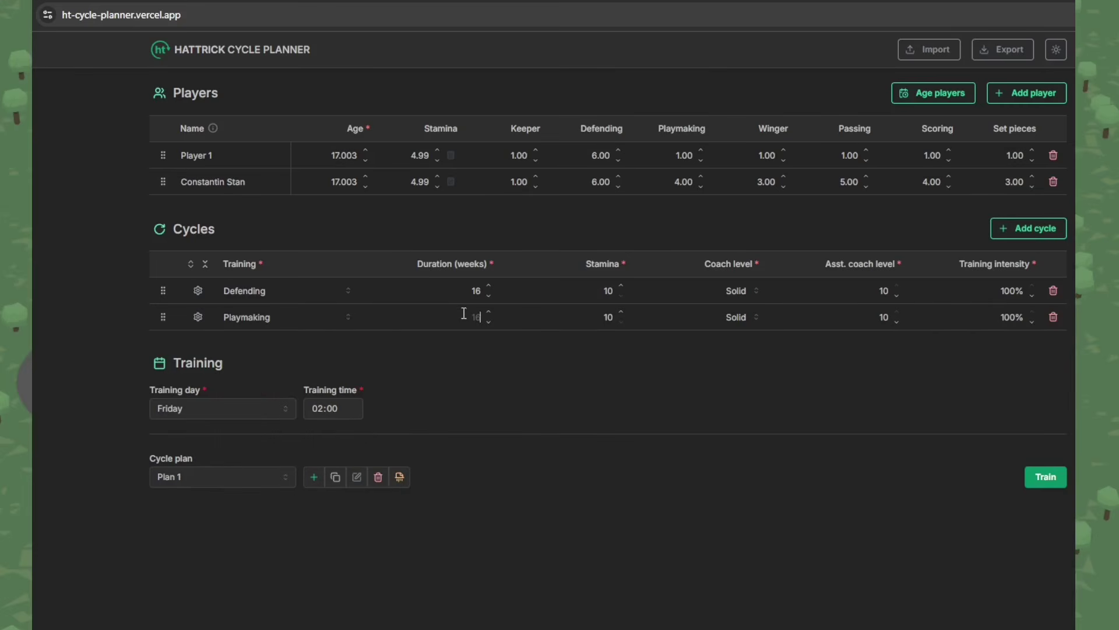
pyautogui.write('16')
# Add a third cycle of Playmaking training lasting 16 weeks with stamina set to 15.
pyautogui.click(1028, 228)
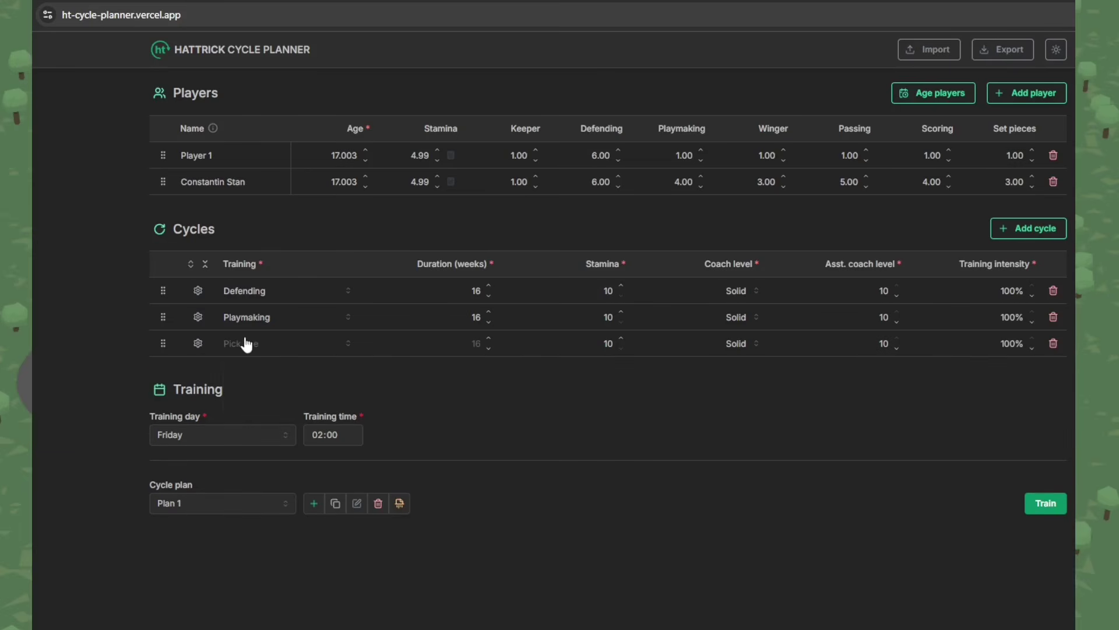
pyautogui.click(458, 344)
pyautogui.write('16')
pyautogui.moveTo(610, 341); pyautogui.dragTo(618, 348)
pyautogui.write('5')
# Run the training for the cycle plan and review the summary and per-cycle results for all players.
pyautogui.click(1041, 505)
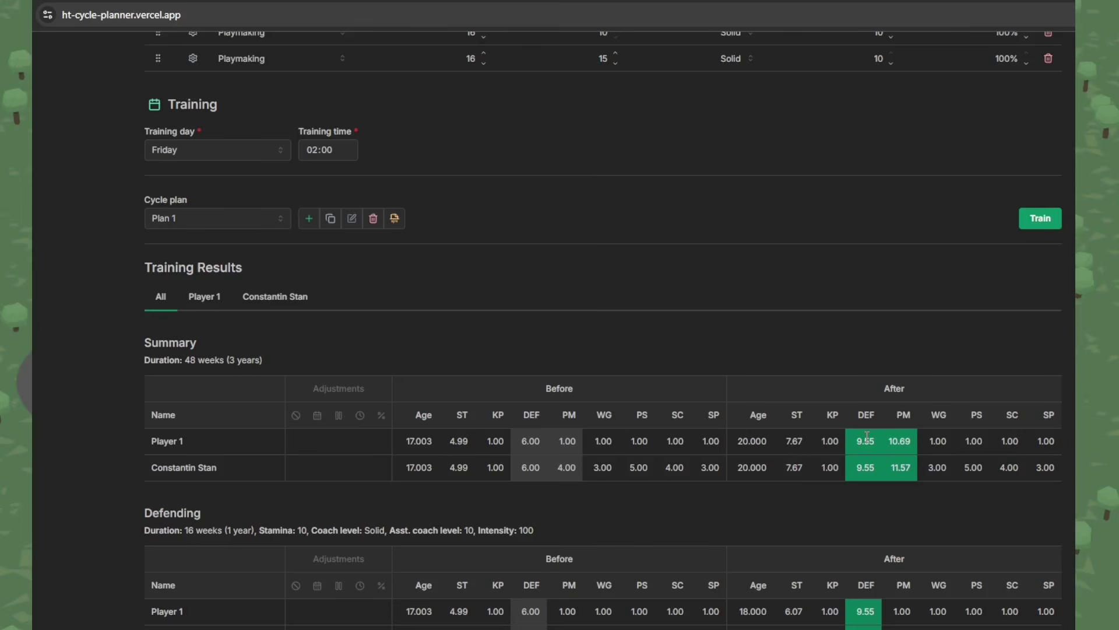
pyautogui.scroll(-2, 880, 446)
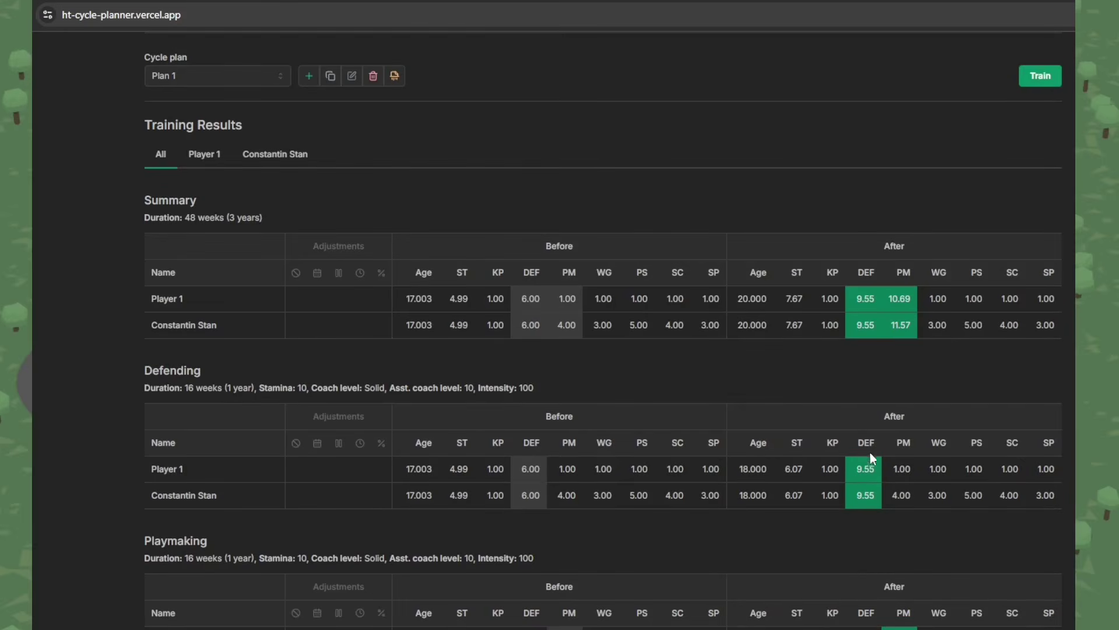
pyautogui.scroll(-3, 871, 474)
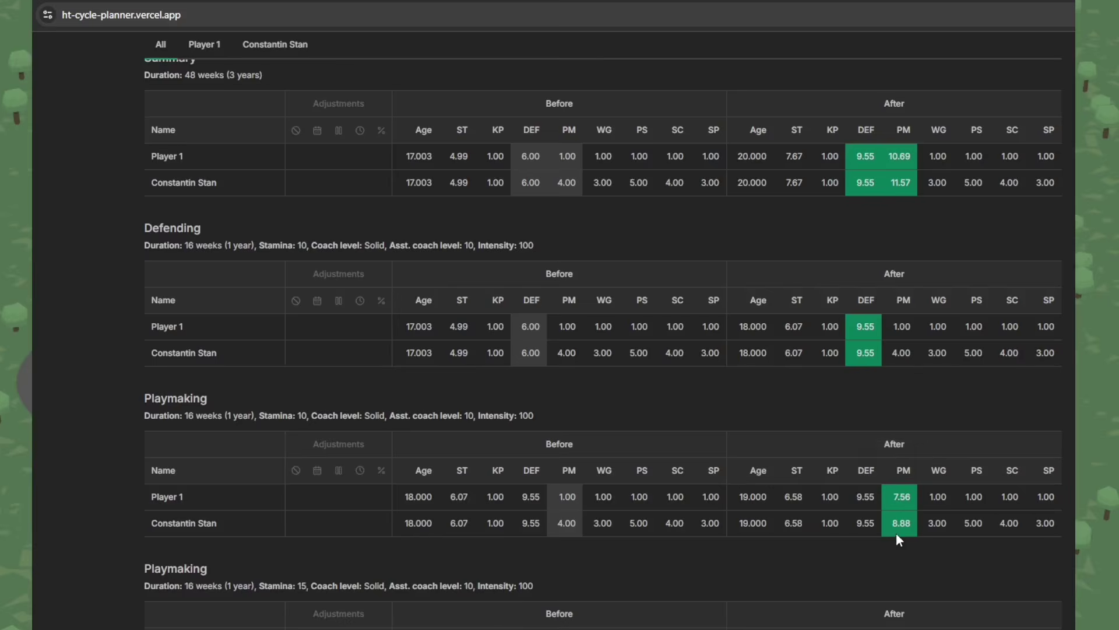
pyautogui.scroll(6, 736, 509)
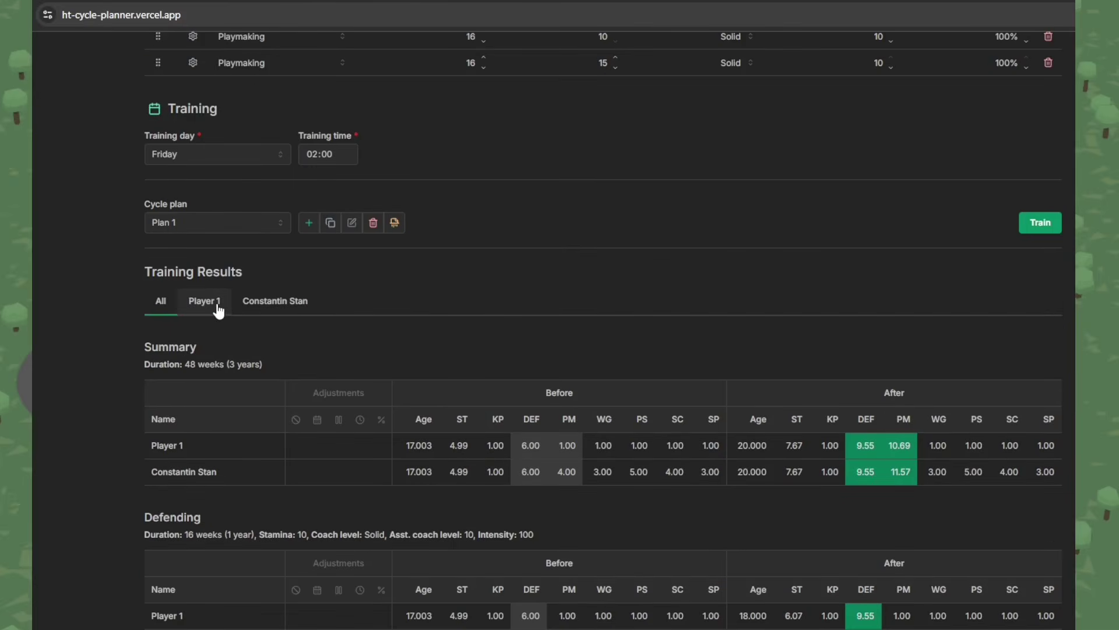
# Open Player 1's individual results and examine the weekly stamina and skill gains in the Defending cycle and both Playmaking cycles.
pyautogui.click(219, 309)
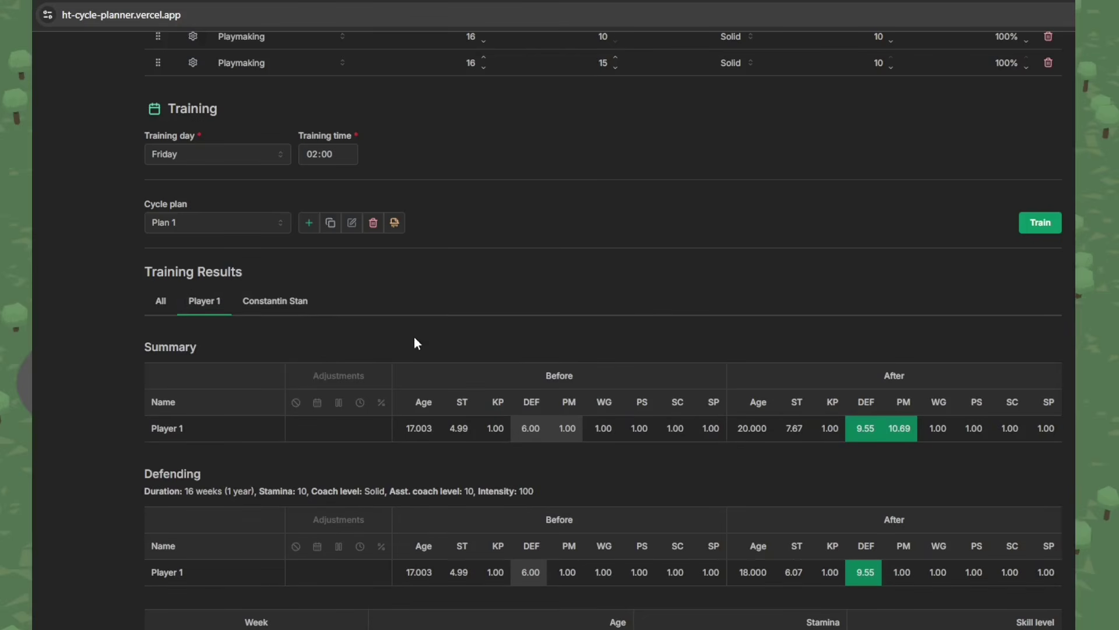
pyautogui.scroll(-1, 589, 356)
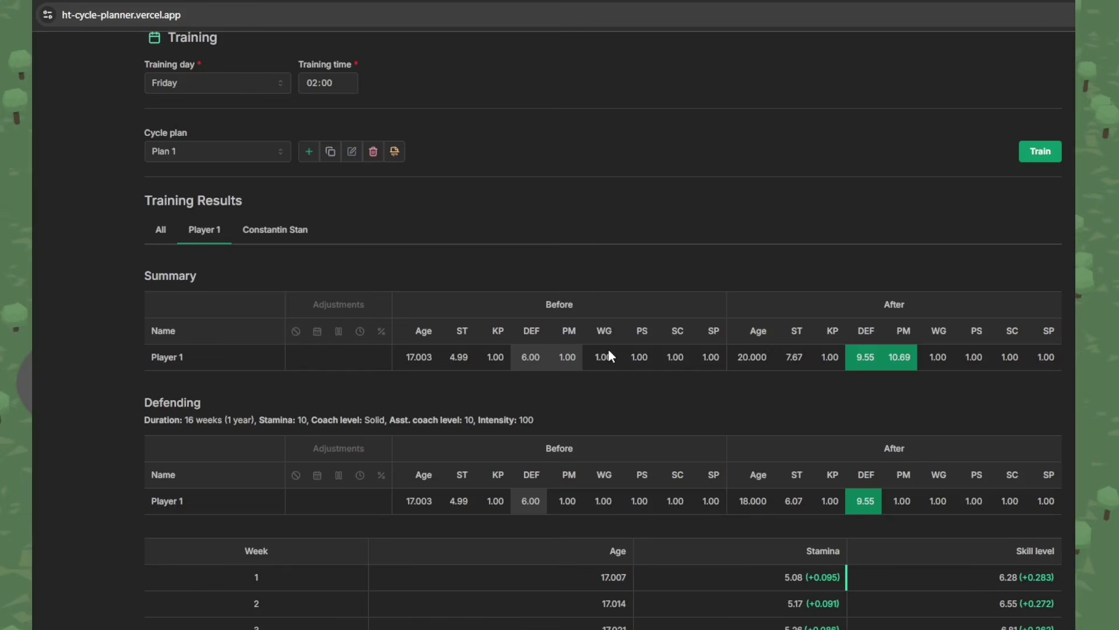
pyautogui.scroll(-2, 671, 376)
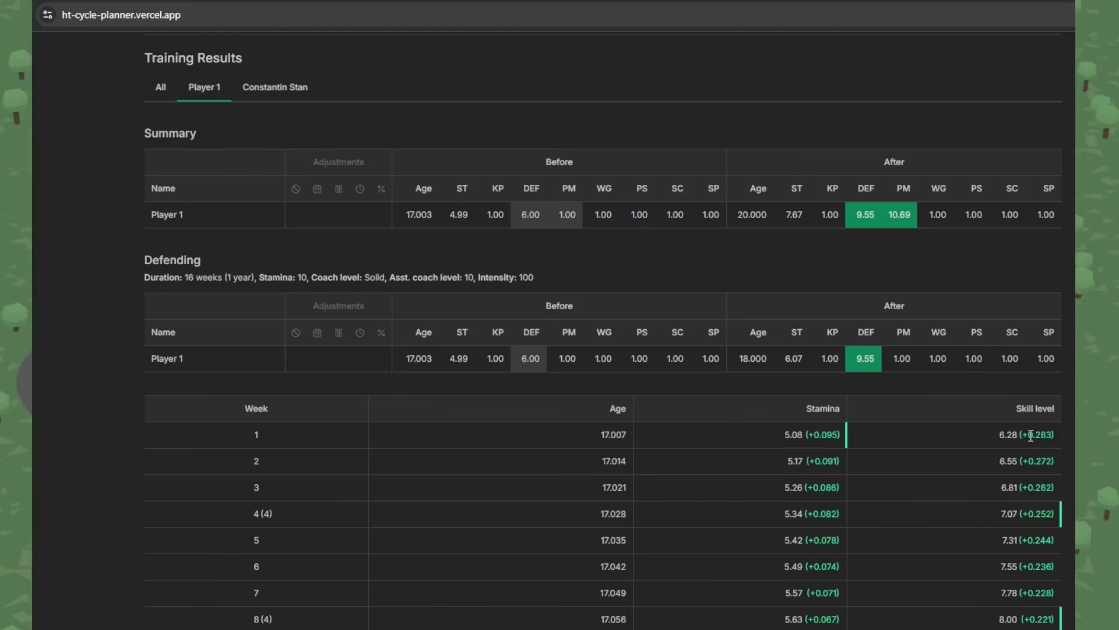
pyautogui.moveTo(1004, 434)
pyautogui.scroll(1, 860, 475)
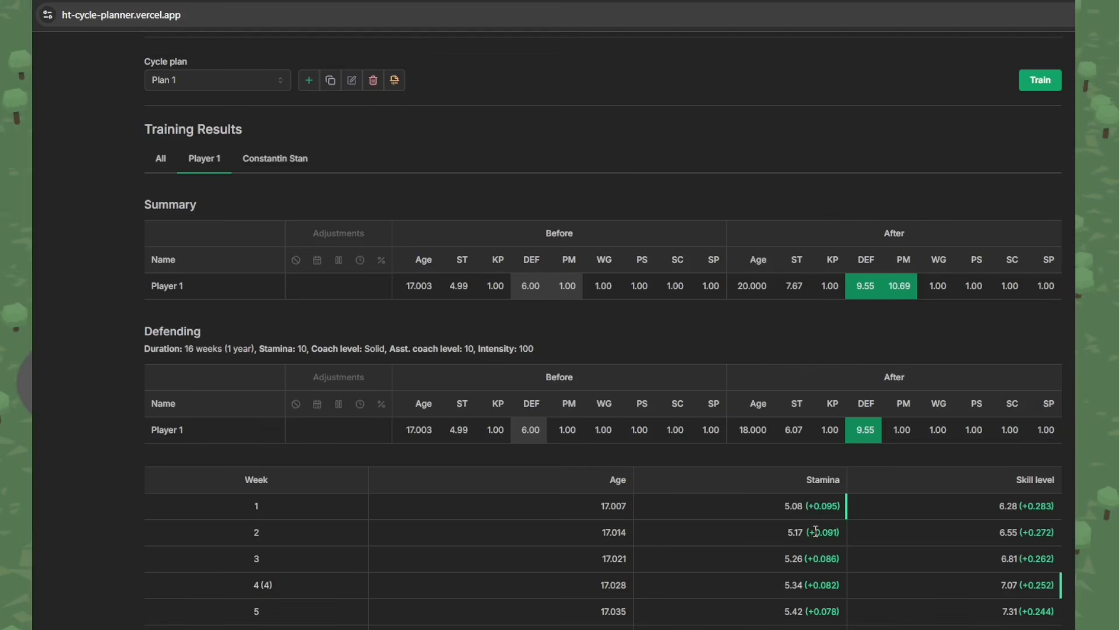
pyautogui.scroll(-1, 847, 526)
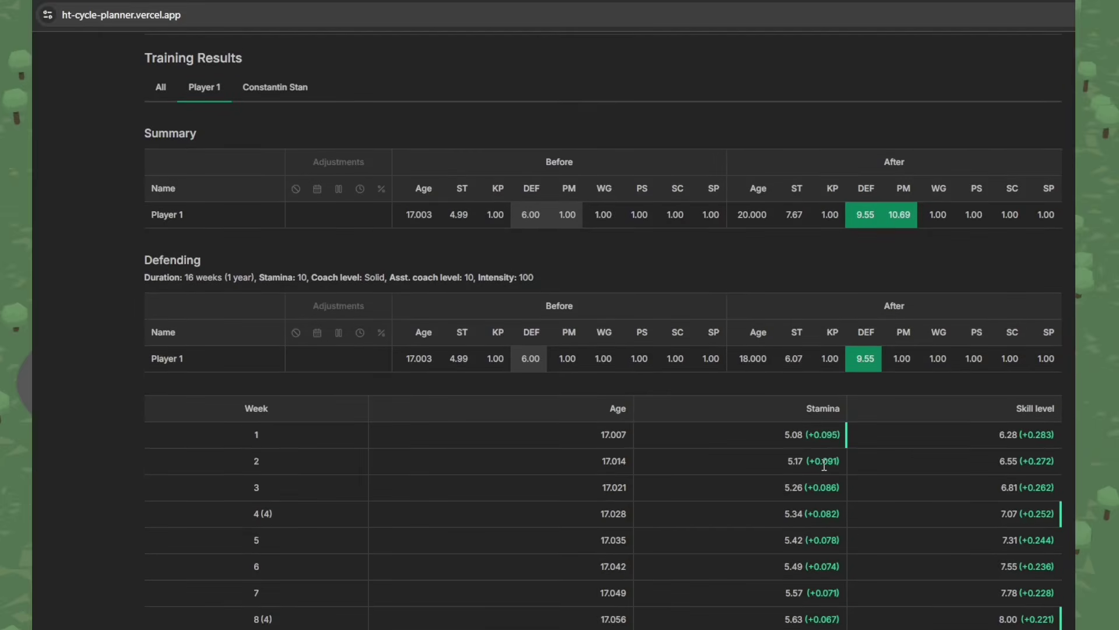
pyautogui.scroll(-1, 824, 464)
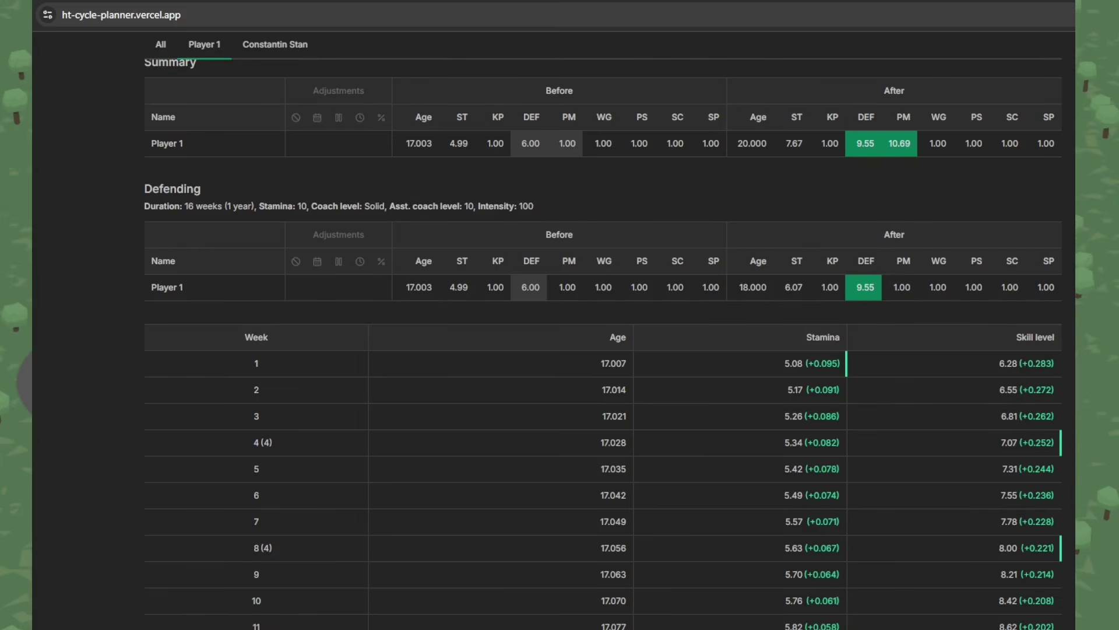
pyautogui.scroll(-2, 1054, 528)
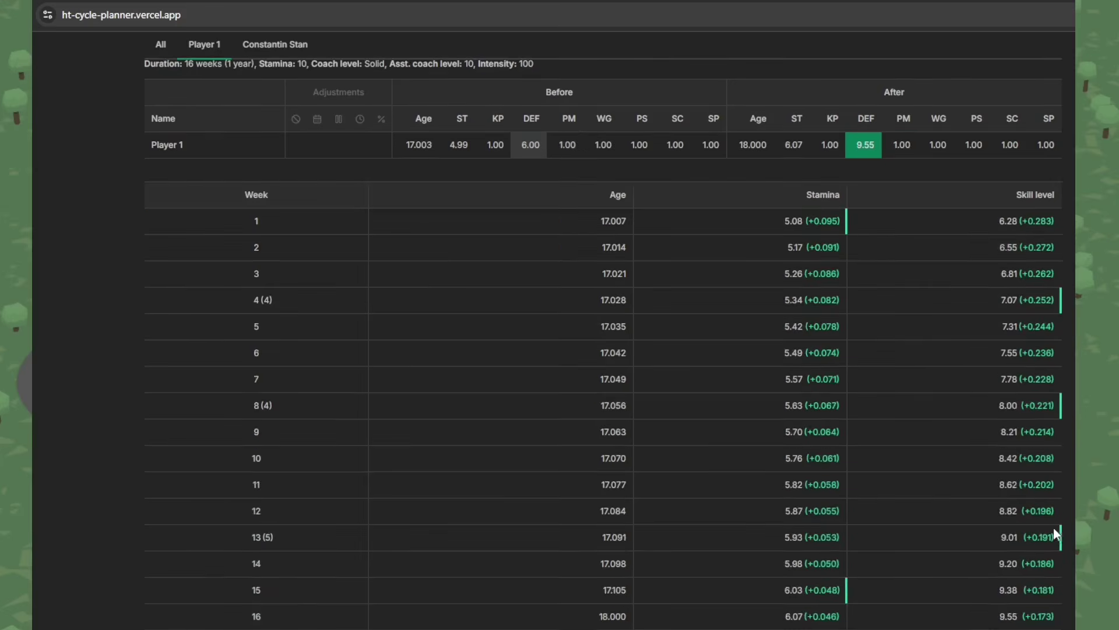
pyautogui.scroll(-1, 935, 495)
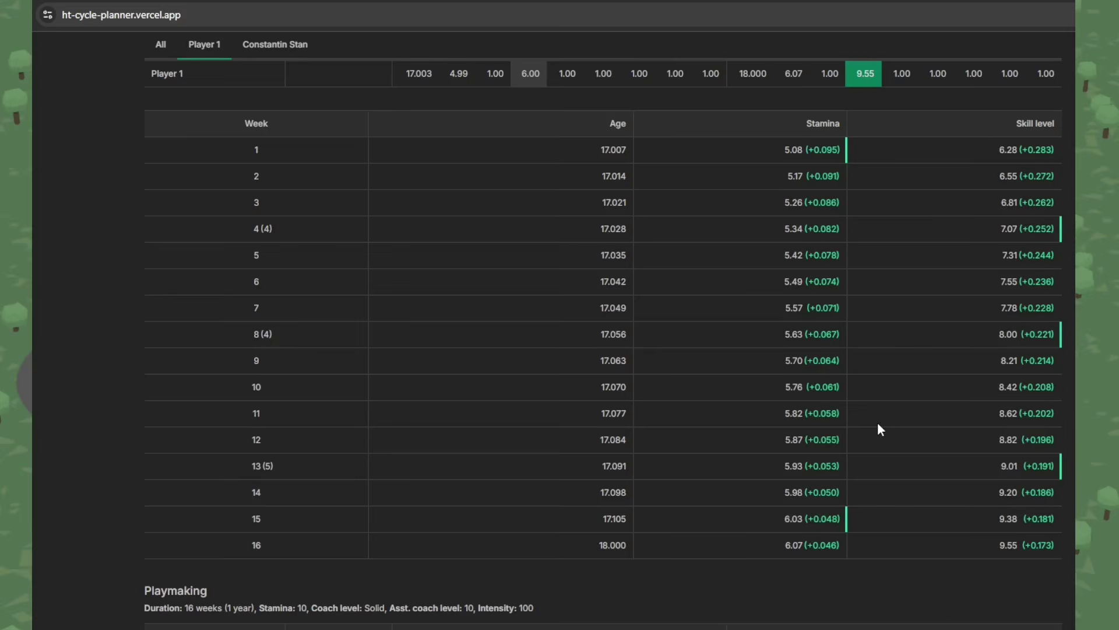
pyautogui.scroll(-1, 851, 389)
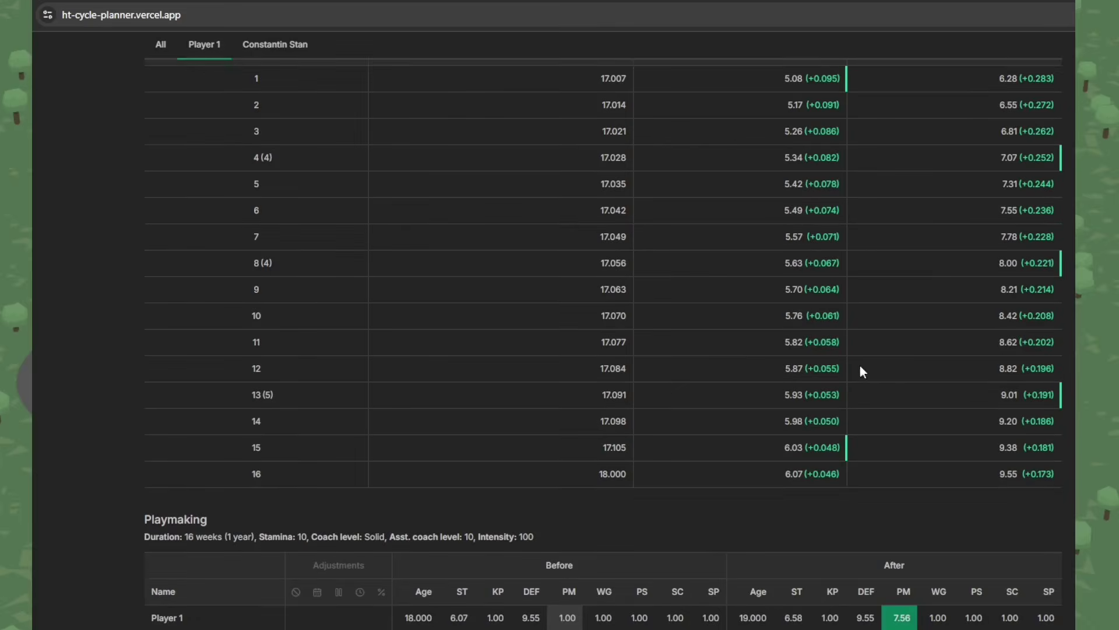
pyautogui.scroll(-3, 851, 367)
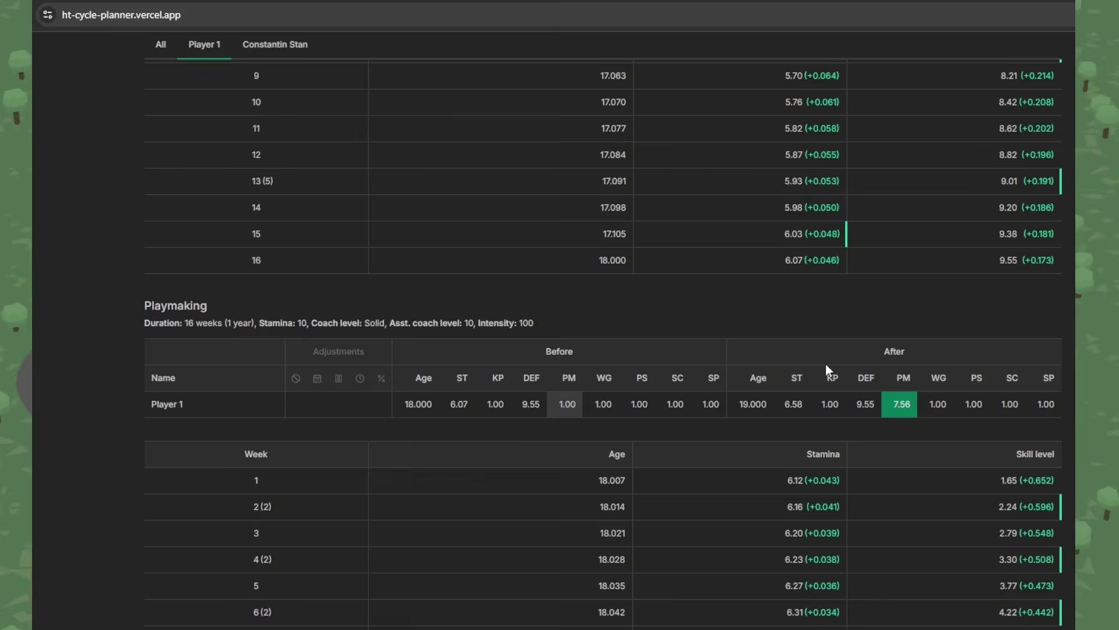
pyautogui.scroll(-4, 826, 366)
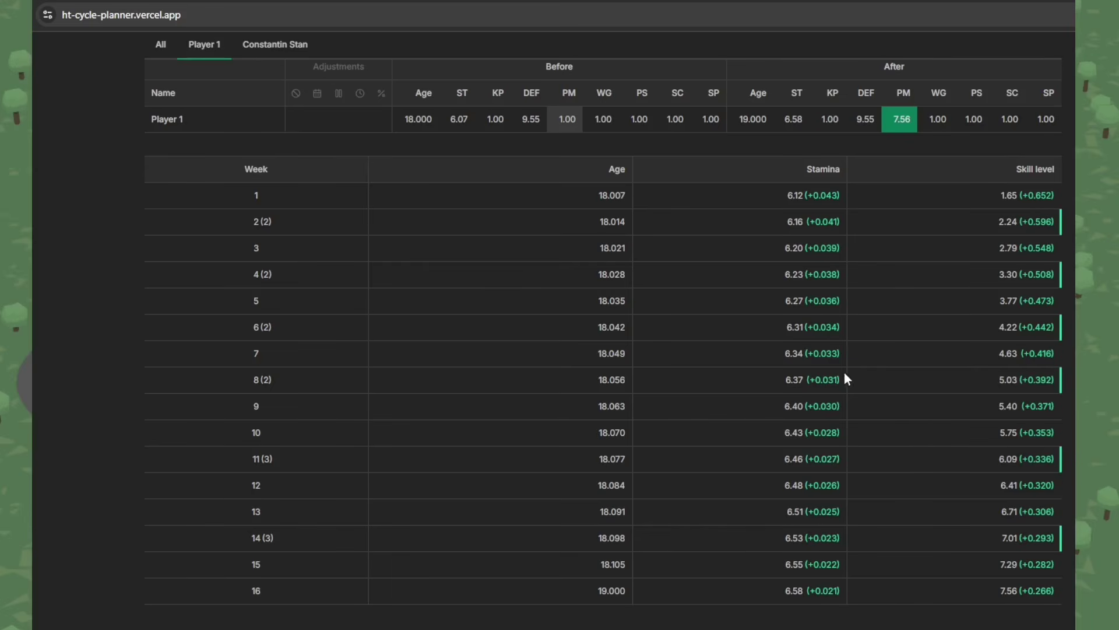
pyautogui.scroll(-1, 847, 380)
pyautogui.scroll(-6, 844, 350)
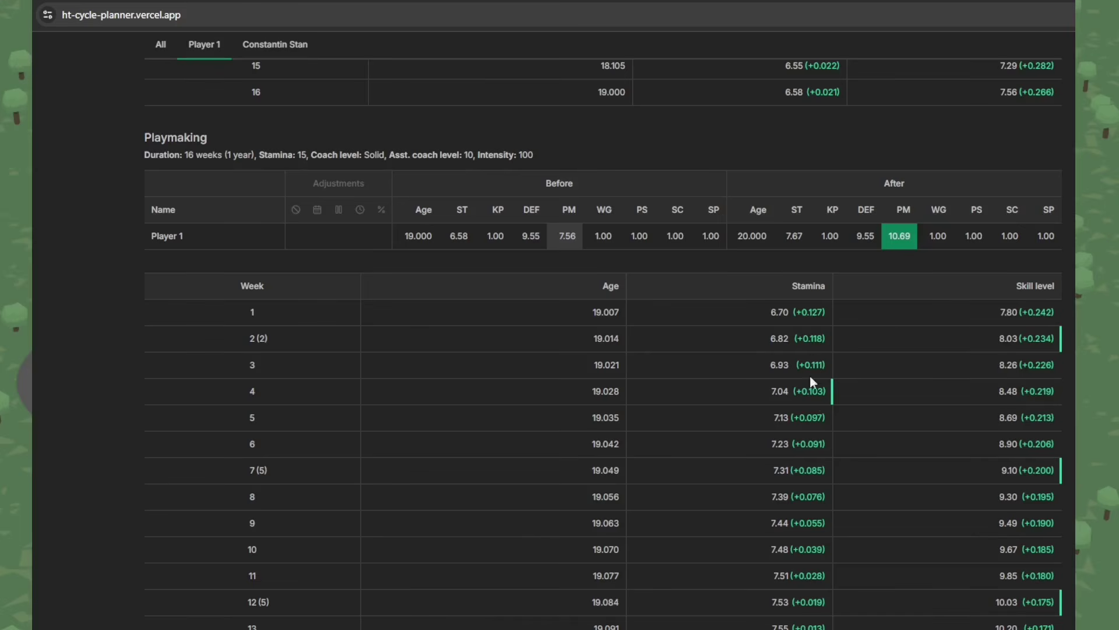
pyautogui.scroll(-2, 743, 591)
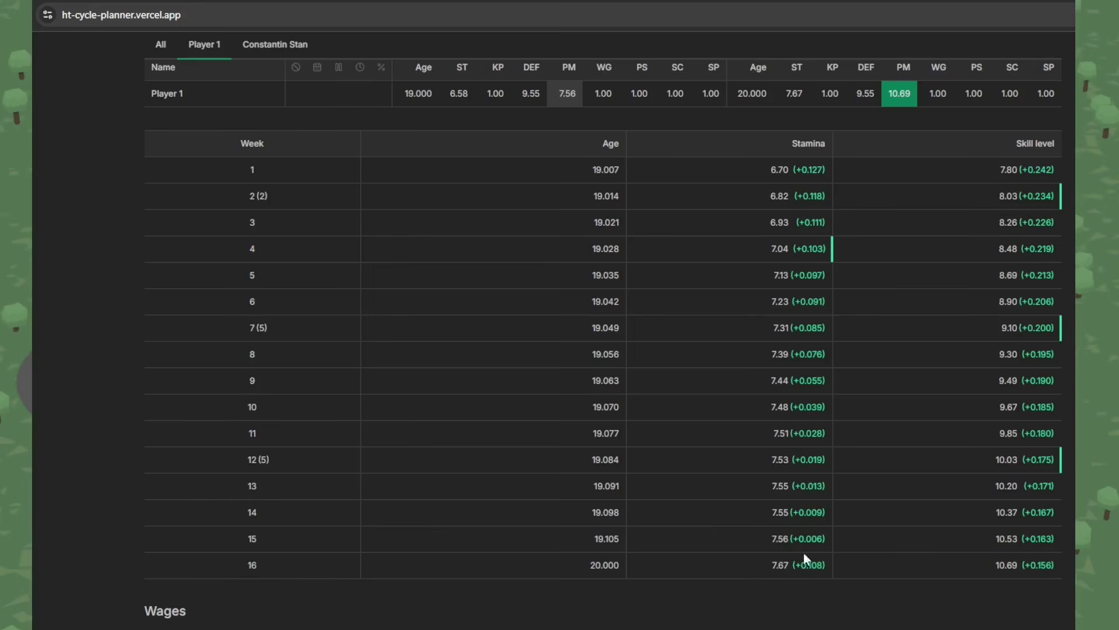
# Review Player 1's weekly and end-of-year wages by age below the training results.
pyautogui.scroll(-1, 709, 497)
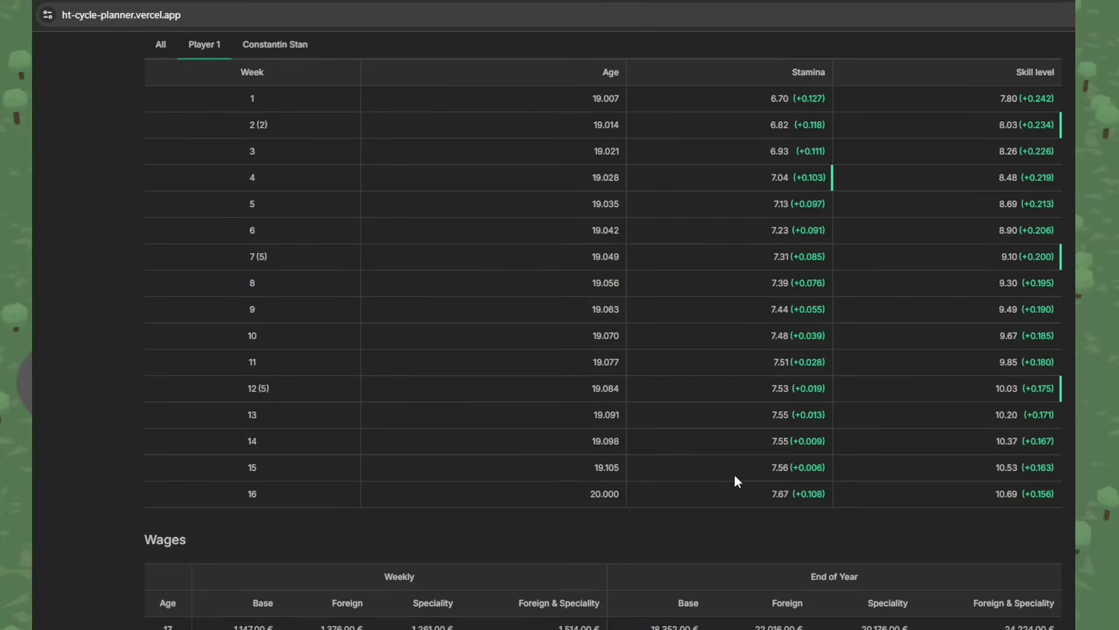
pyautogui.scroll(-2, 738, 481)
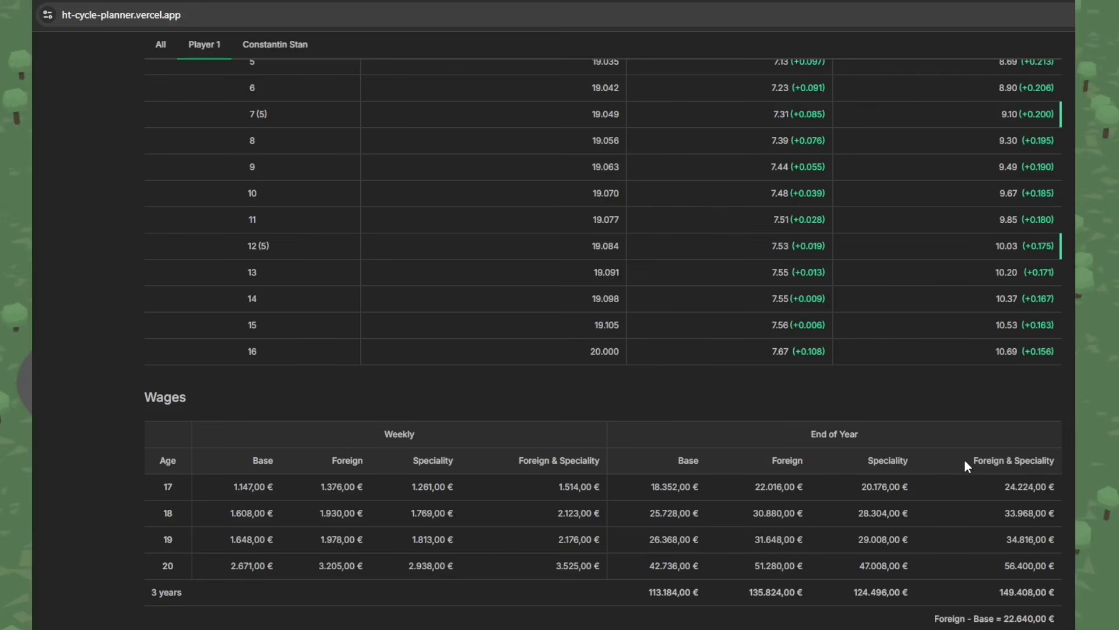
pyautogui.press('Home')
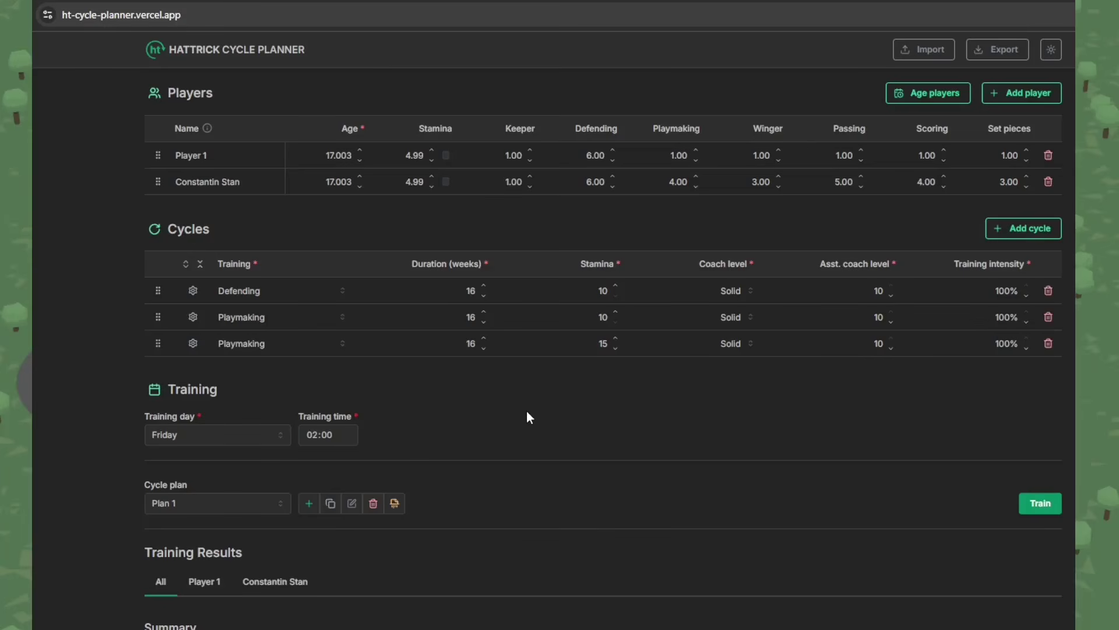
# Switch to Hattrick, copy the 19-year-old winger's details in English (UK) and paste them into a new player row in the cycle planner.
pyautogui.hotkey('alt', 'Tab')
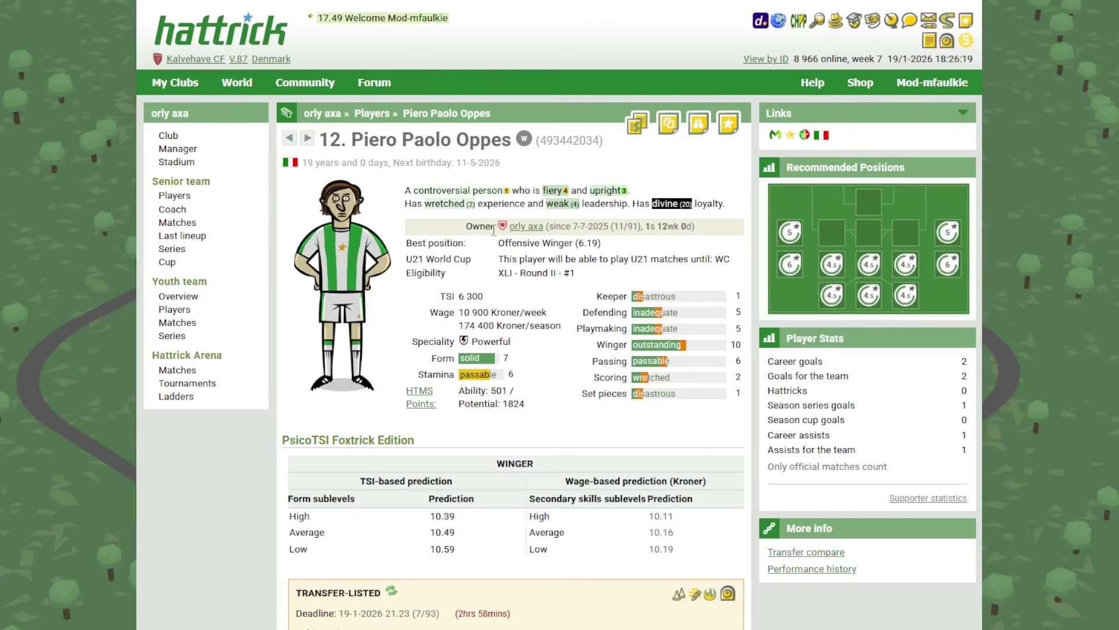
pyautogui.click(670, 130)
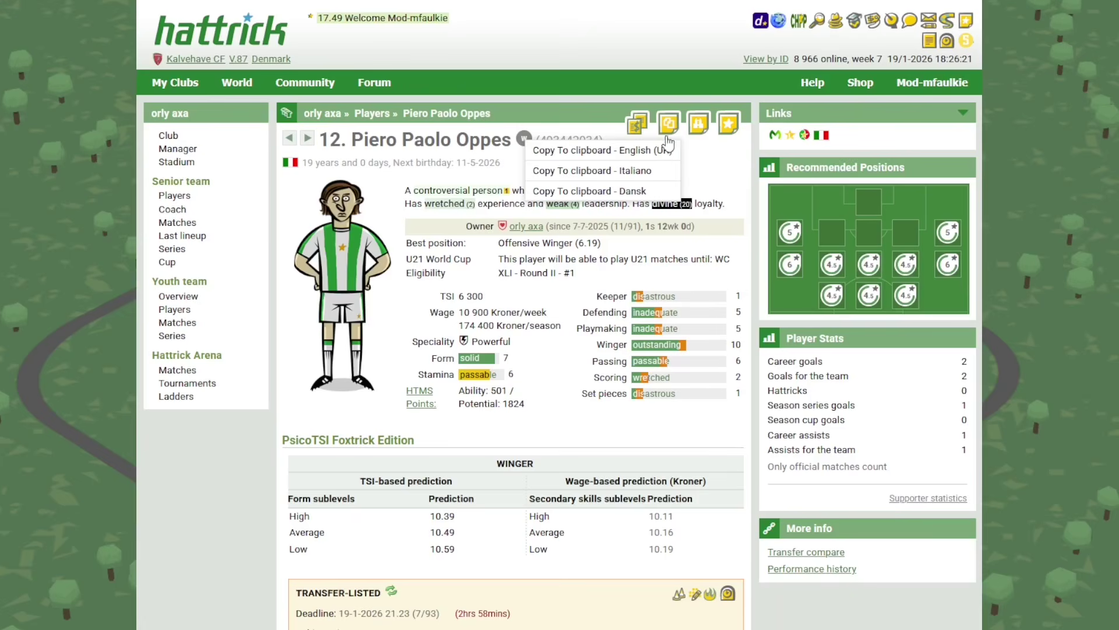
pyautogui.click(662, 153)
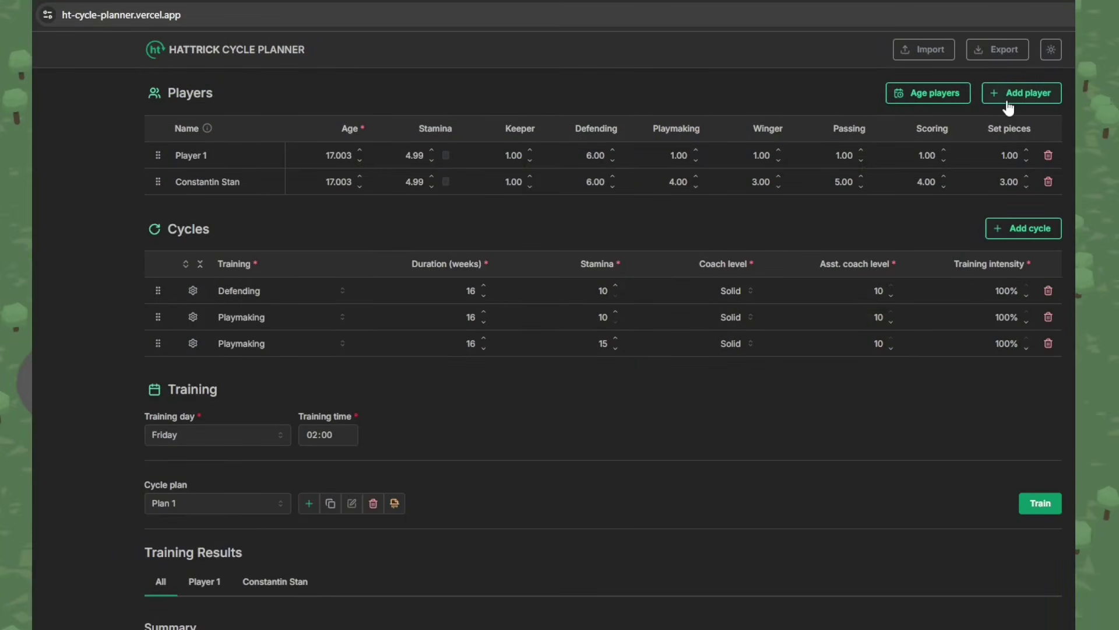
pyautogui.click(1007, 103)
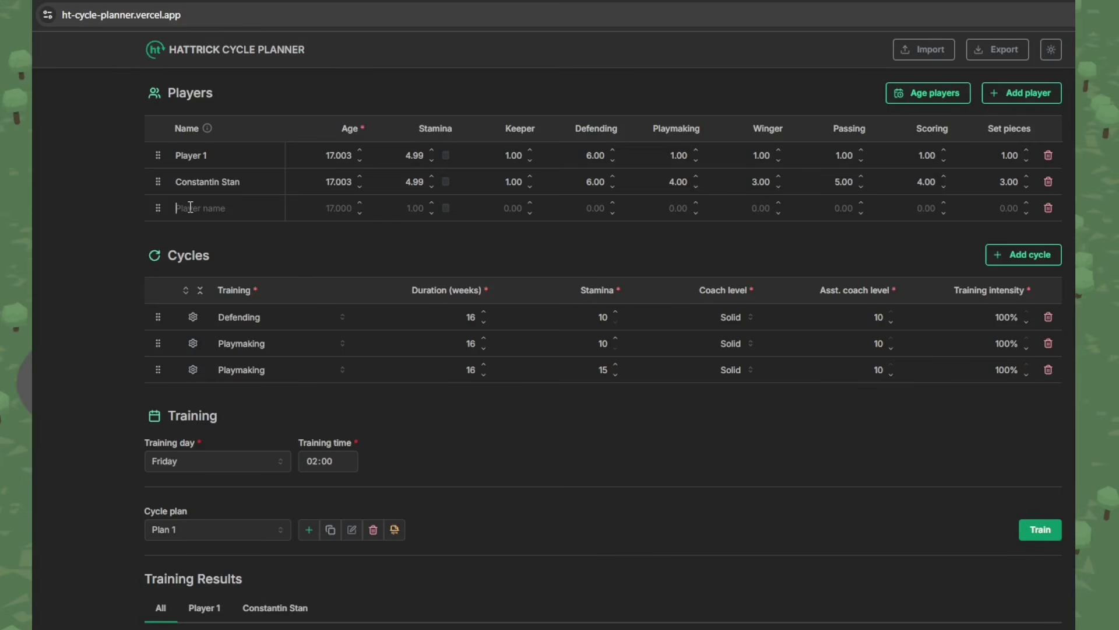
pyautogui.hotkey('ctrl', 'v')
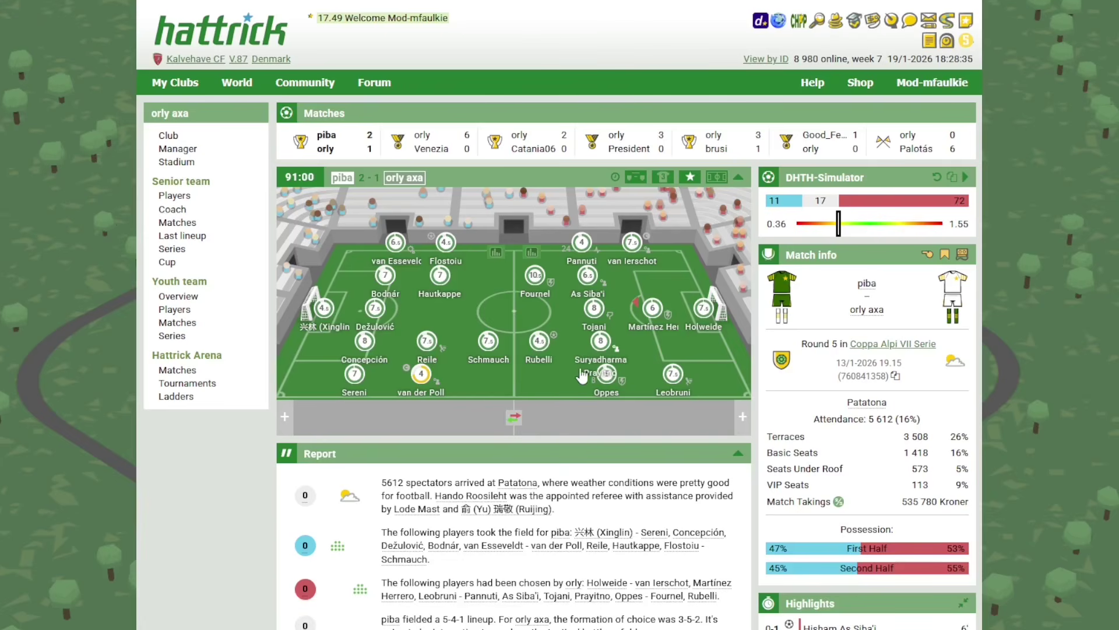
# Look up the winger's late-match stamina in Hattrick and calculate his stamina in the planner, entering 80 for 80', 76 for 85' and the 90' percentage.
pyautogui.click(616, 178)
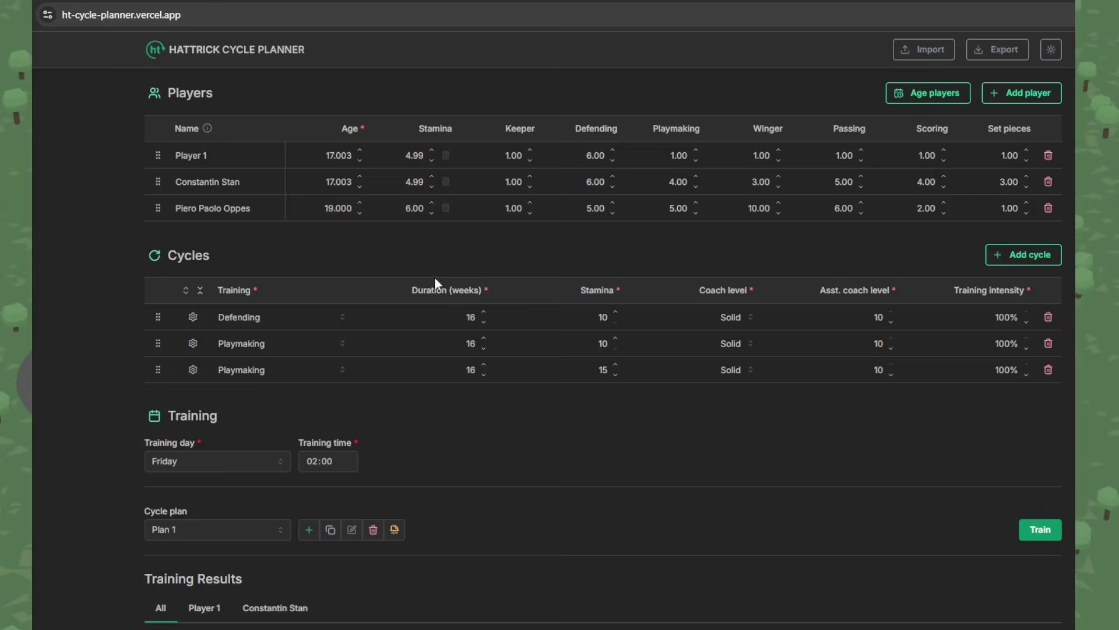
pyautogui.click(447, 213)
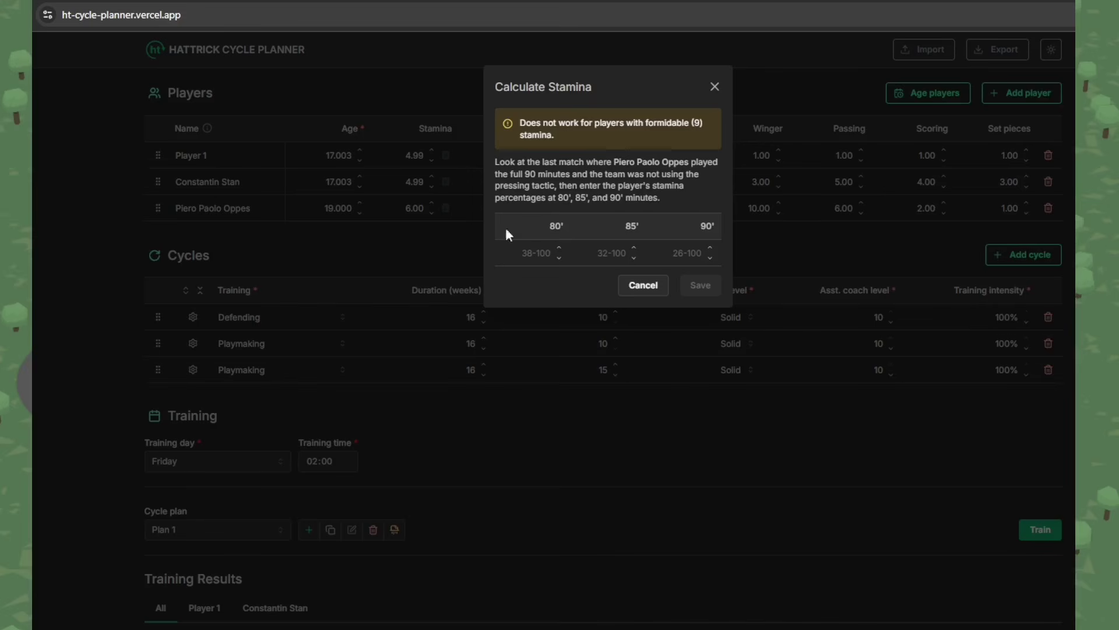
pyautogui.write('80')
pyautogui.click(617, 254)
pyautogui.write('76')
pyautogui.click(690, 256)
pyautogui.press('Return')
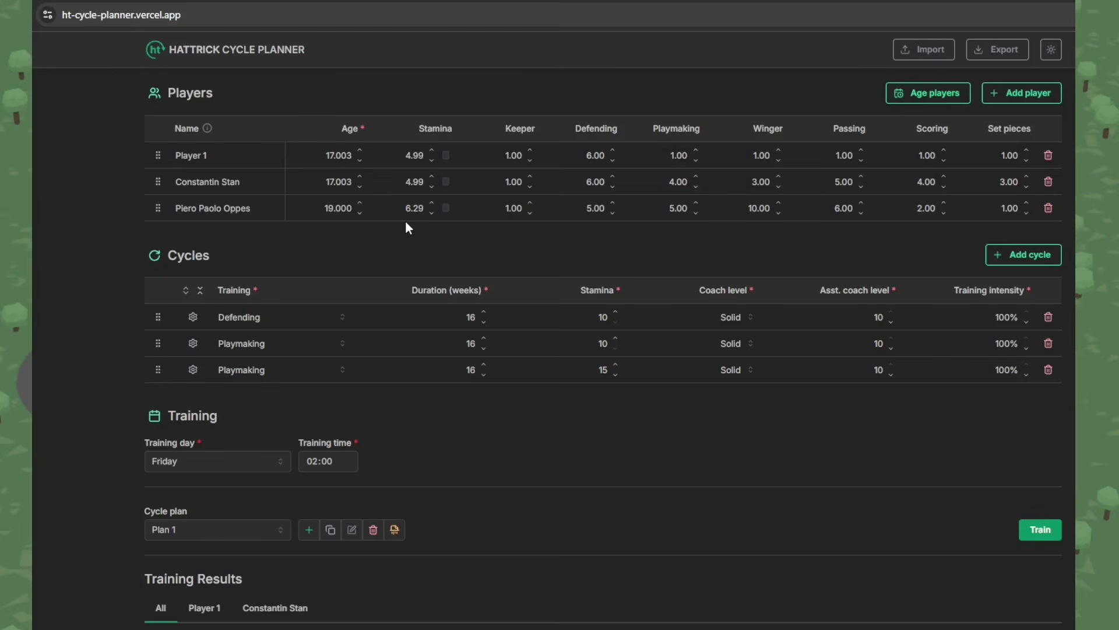
# Run the training with the third player included and review the before-and-after summary.
pyautogui.click(1039, 530)
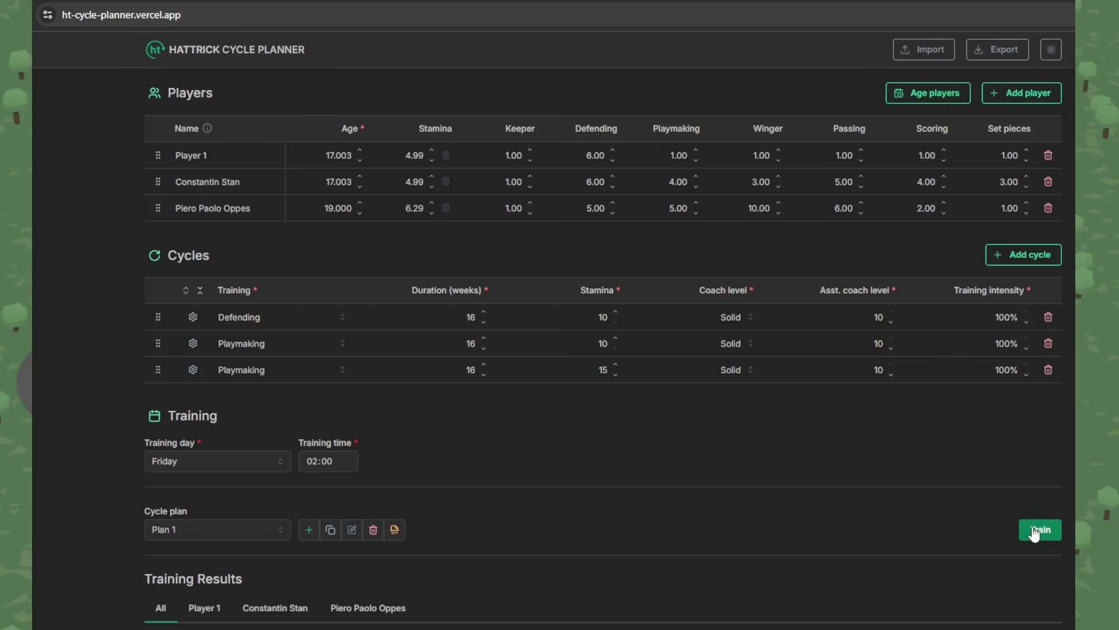
pyautogui.scroll(-3, 929, 508)
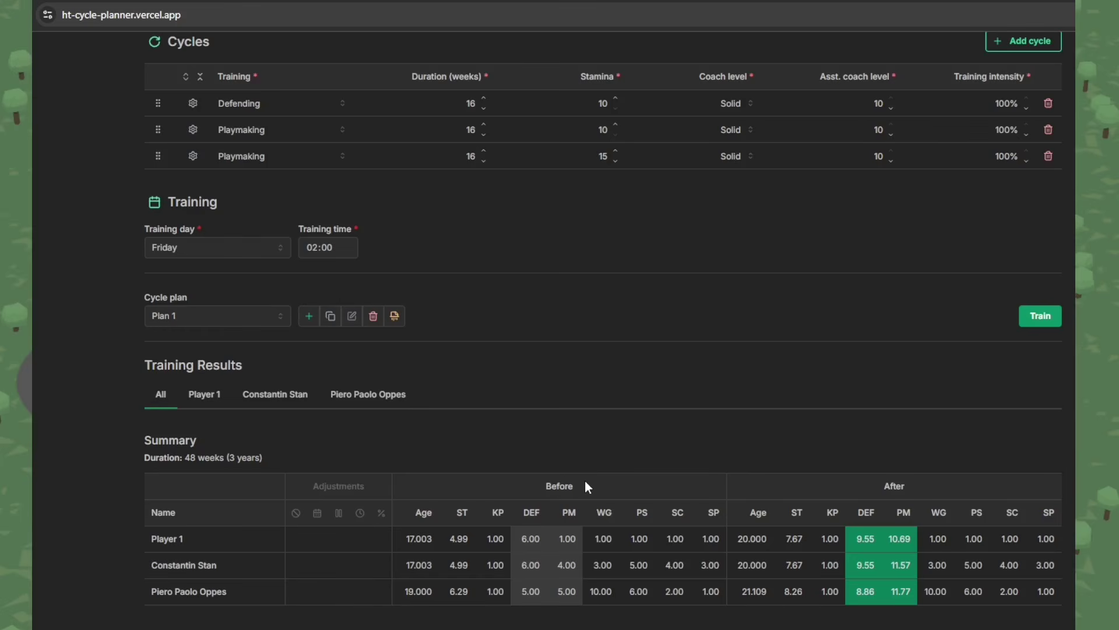
pyautogui.scroll(3, 585, 481)
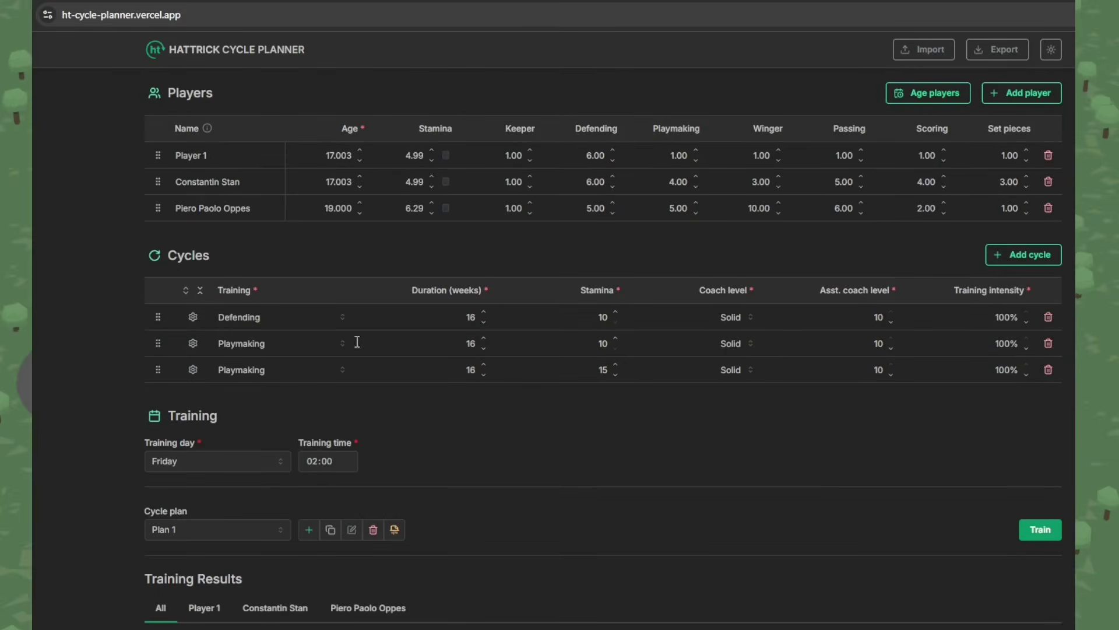
# Add an adjustment for the third player in the Defending cycle, excluding him from training and pausing his aging.
pyautogui.click(193, 318)
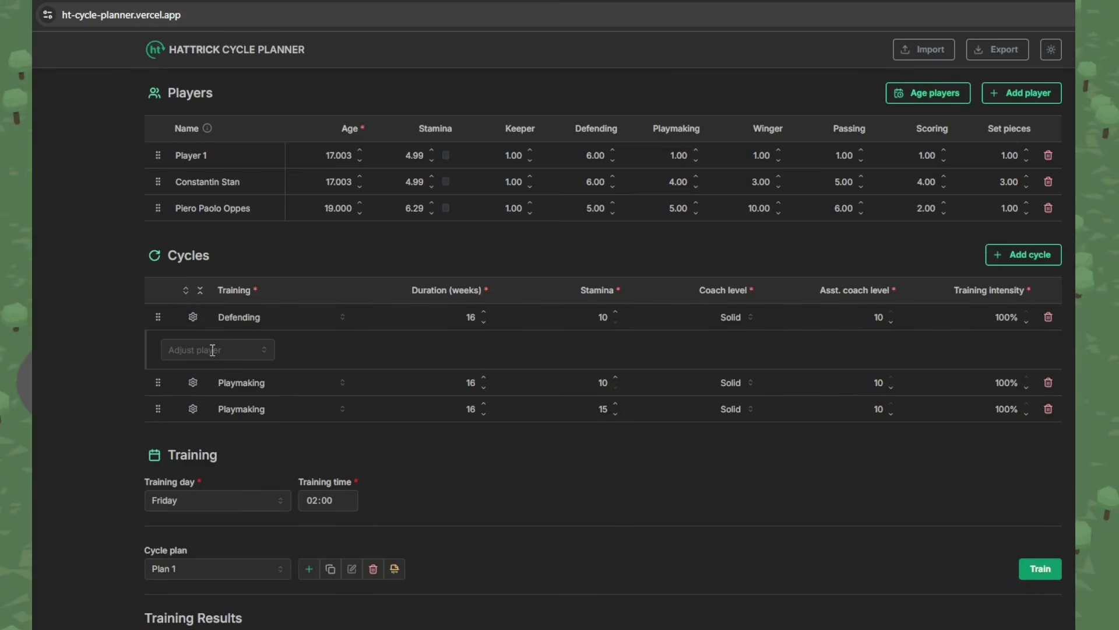
pyautogui.click(213, 350)
pyautogui.click(216, 416)
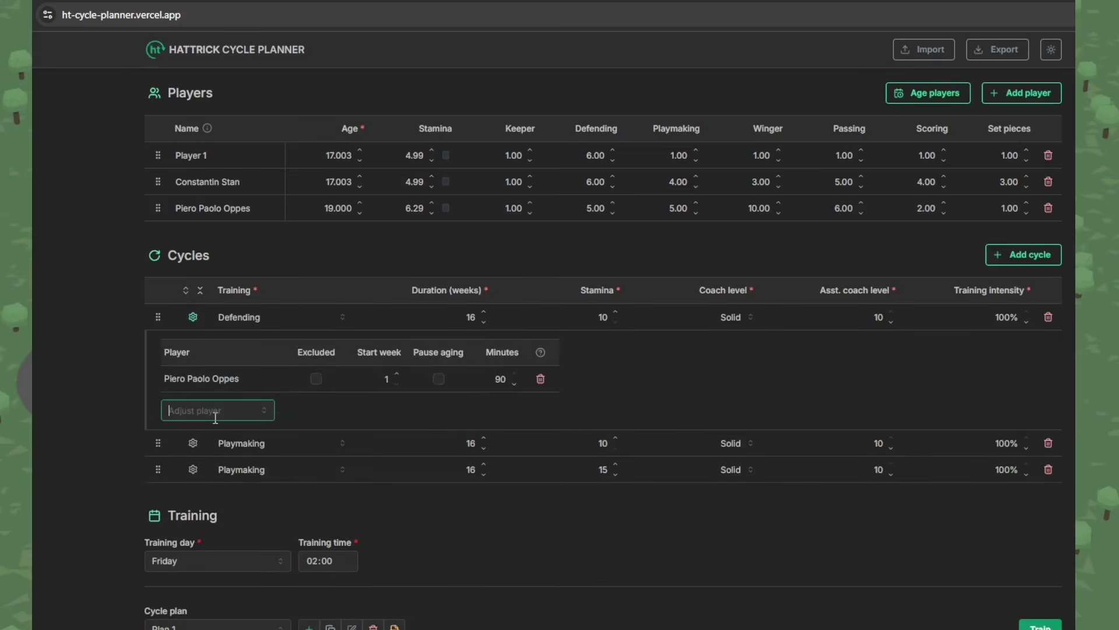
pyautogui.click(315, 378)
# Exclude the third player from the first Playmaking cycle and pause his aging there.
pyautogui.click(192, 449)
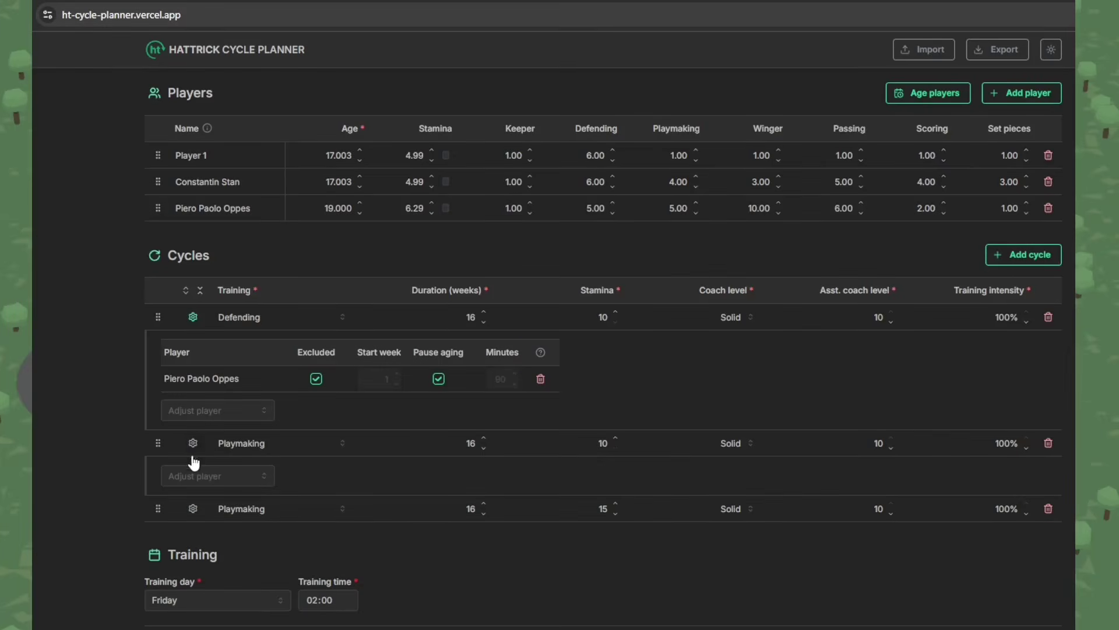
pyautogui.click(201, 473)
pyautogui.click(225, 540)
pyautogui.click(313, 505)
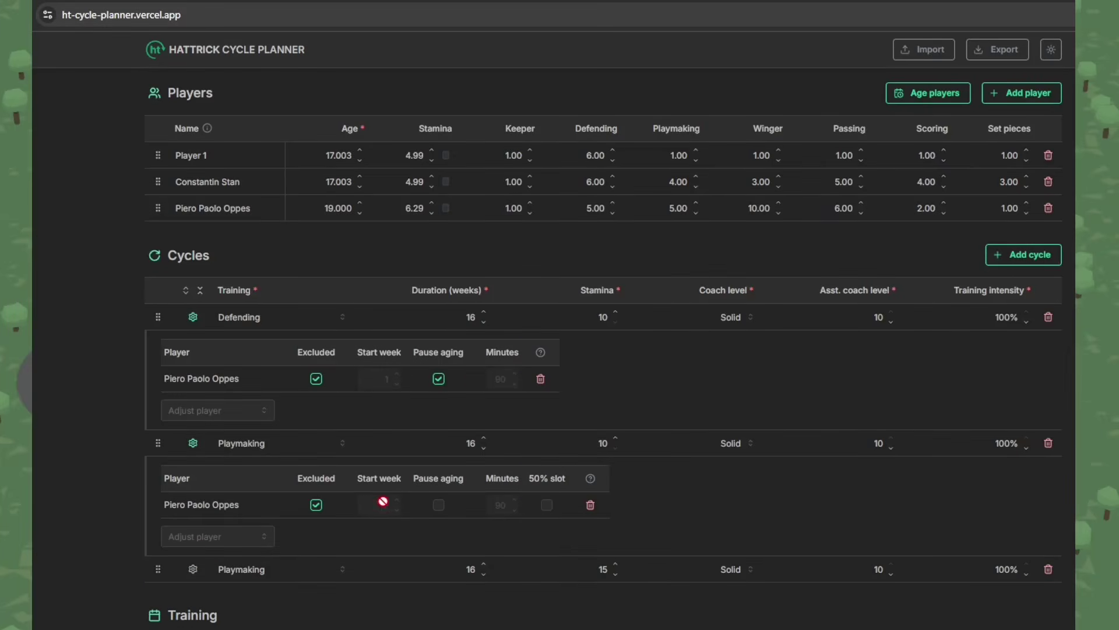
# Rerun the training and review the third player's age and skills in the summary with both exclusions applied.
pyautogui.scroll(-3, 890, 448)
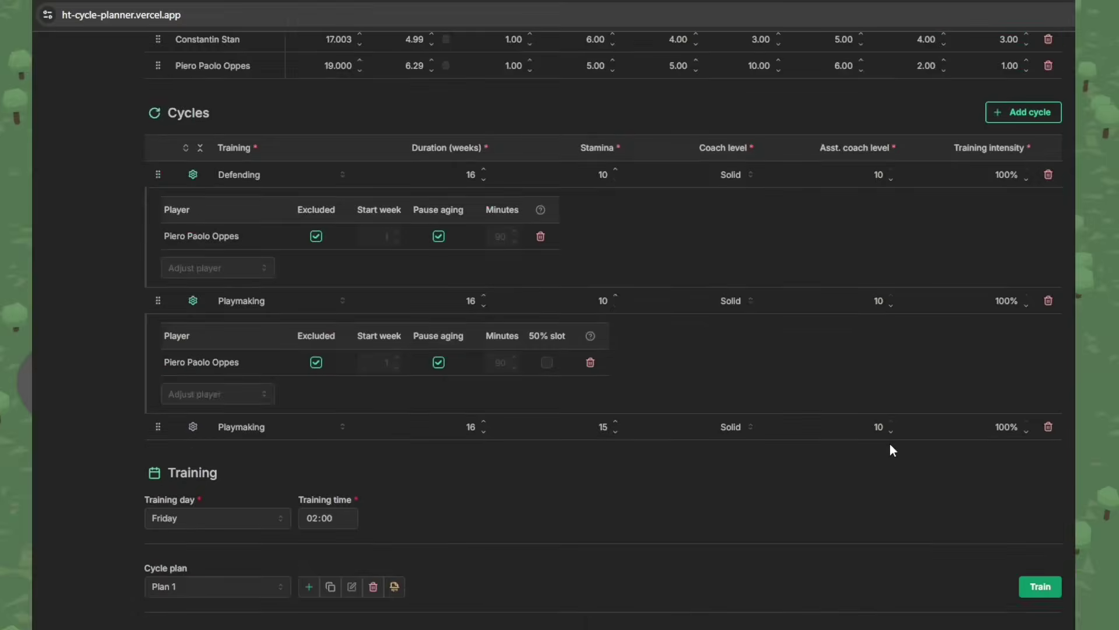
pyautogui.scroll(-3, 781, 402)
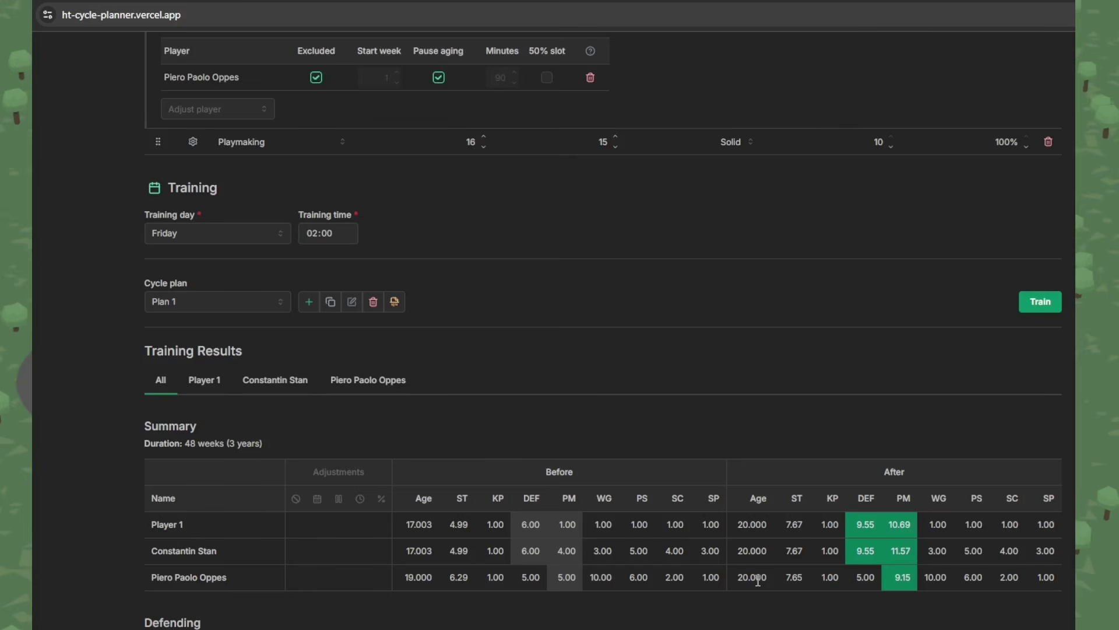
pyautogui.scroll(6, 570, 468)
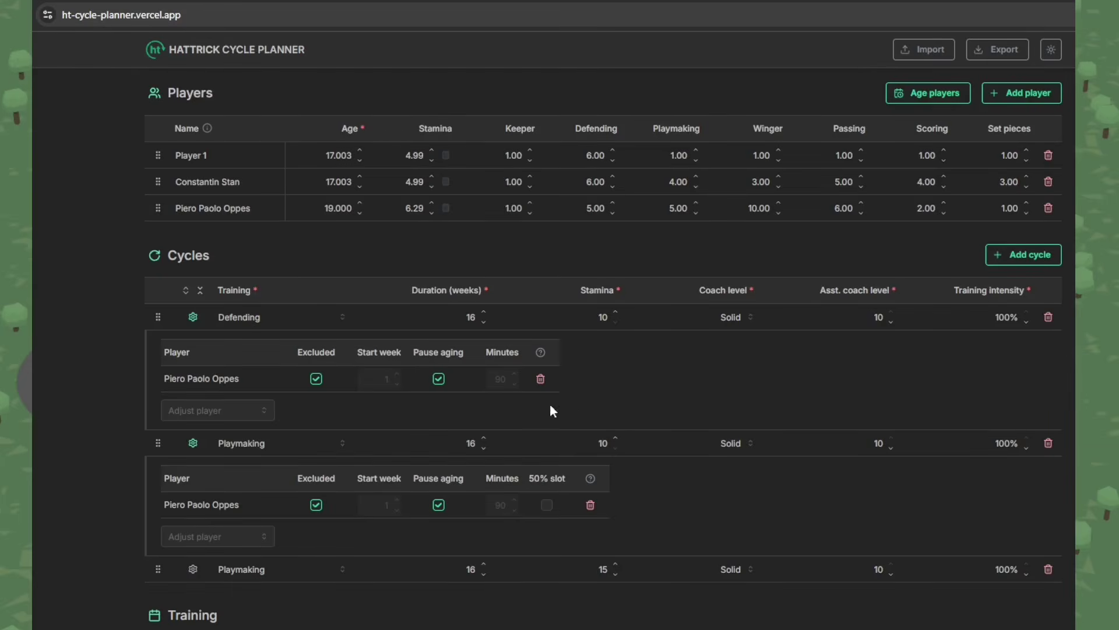
# Collapse the cycle adjustments and assign the third player a 50% slot in the last Playmaking cycle.
pyautogui.click(200, 290)
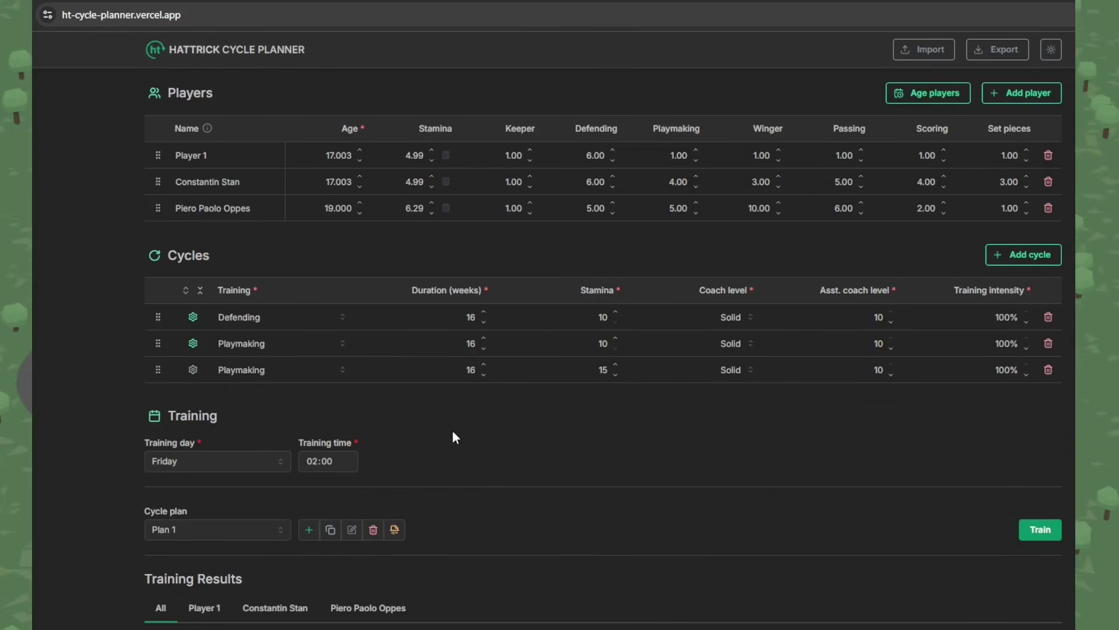
pyautogui.click(193, 370)
pyautogui.click(211, 402)
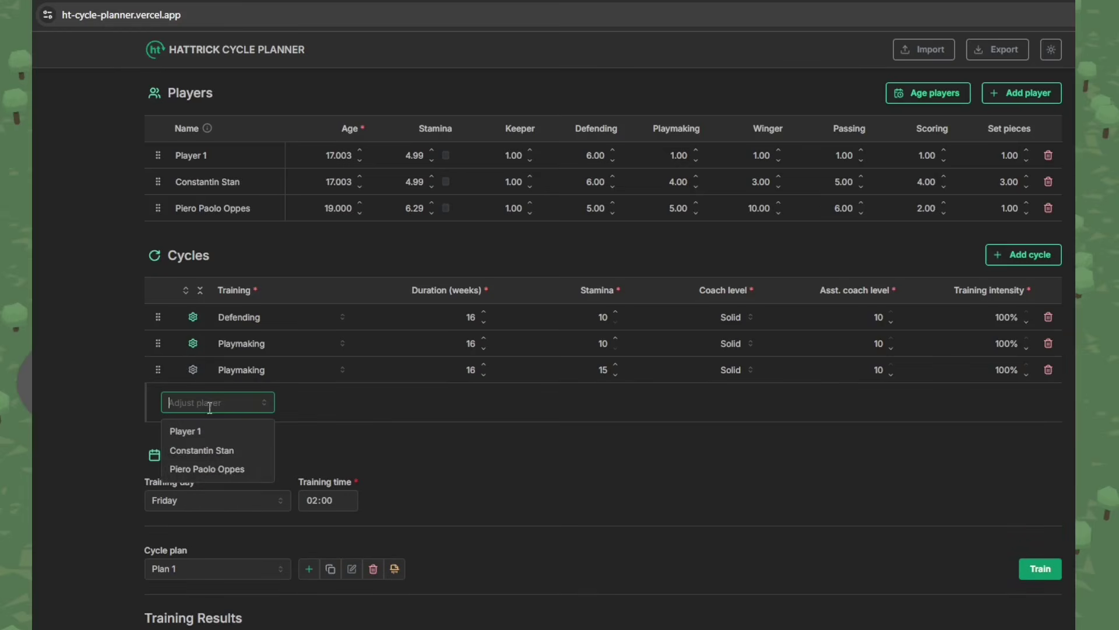
pyautogui.click(228, 467)
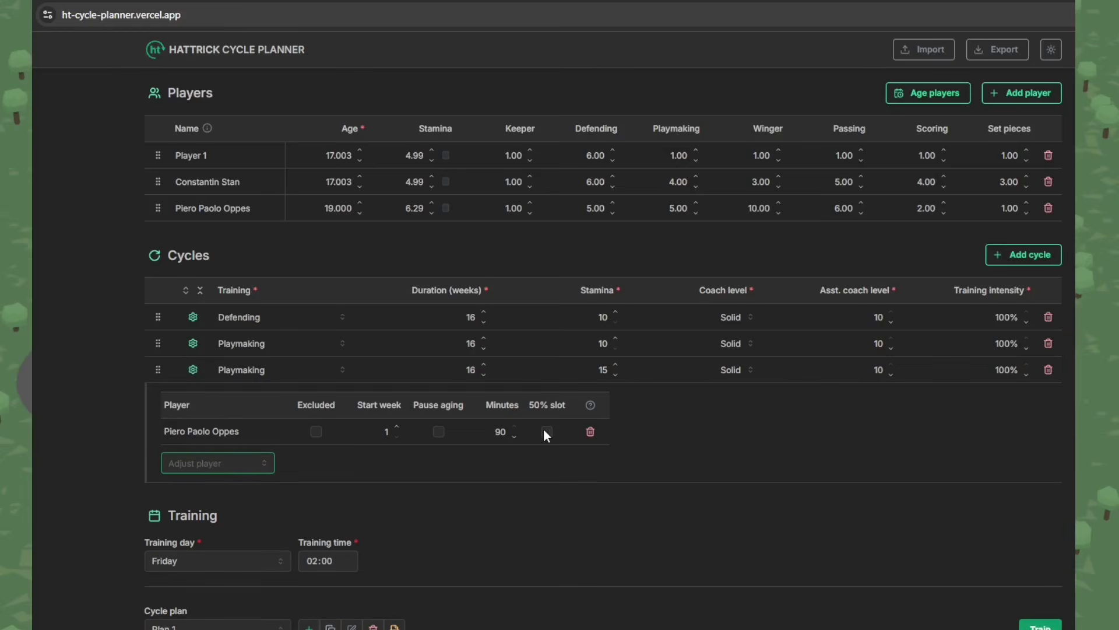
pyautogui.click(547, 431)
# Rerun the training and check how the 50% slot affects the third player's playmaking in the summary.
pyautogui.scroll(-5, 942, 542)
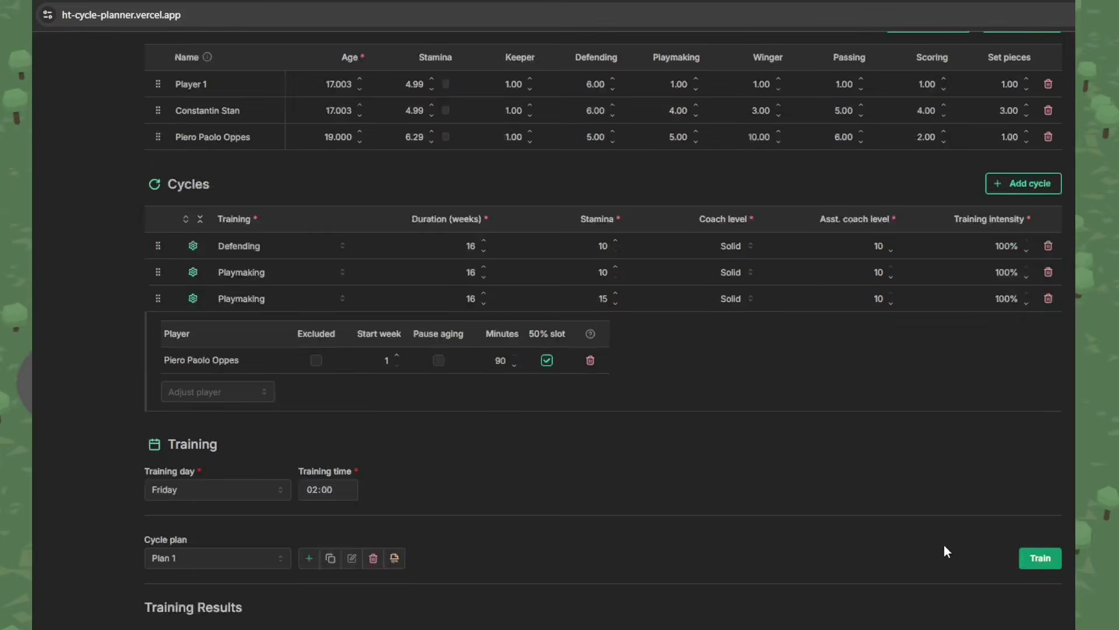
pyautogui.scroll(-1, 940, 542)
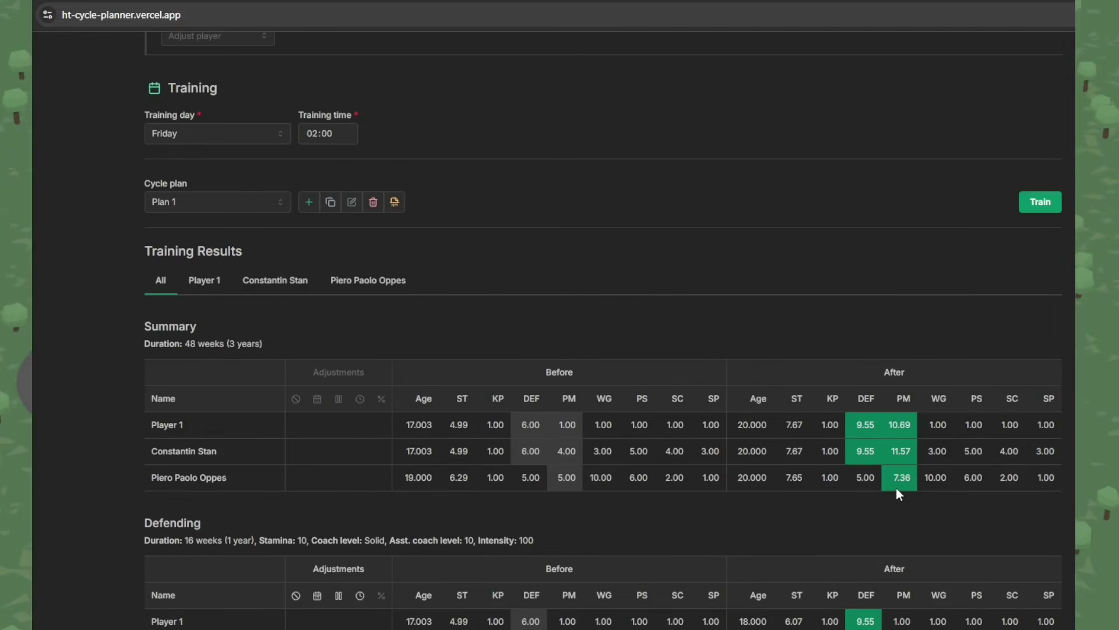
pyautogui.scroll(7, 717, 486)
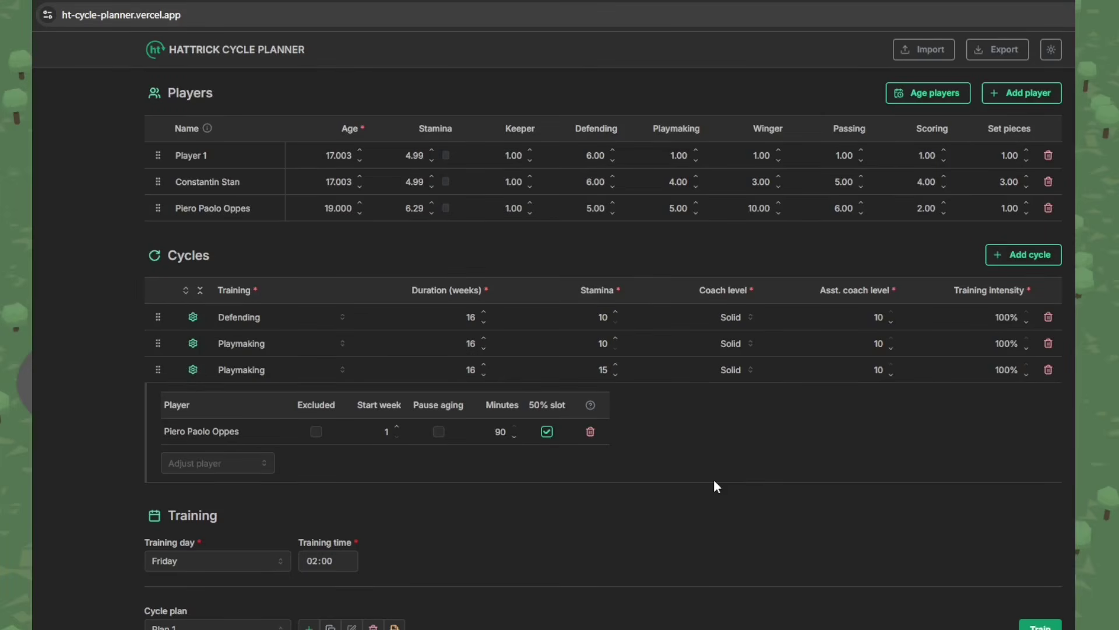
# Turn off the third player's 50% slot in the last Playmaking cycle and set his minutes to 67.
pyautogui.click(547, 433)
pyautogui.moveTo(508, 433); pyautogui.dragTo(482, 432)
pyautogui.write('67')
pyautogui.scroll(-3, 674, 453)
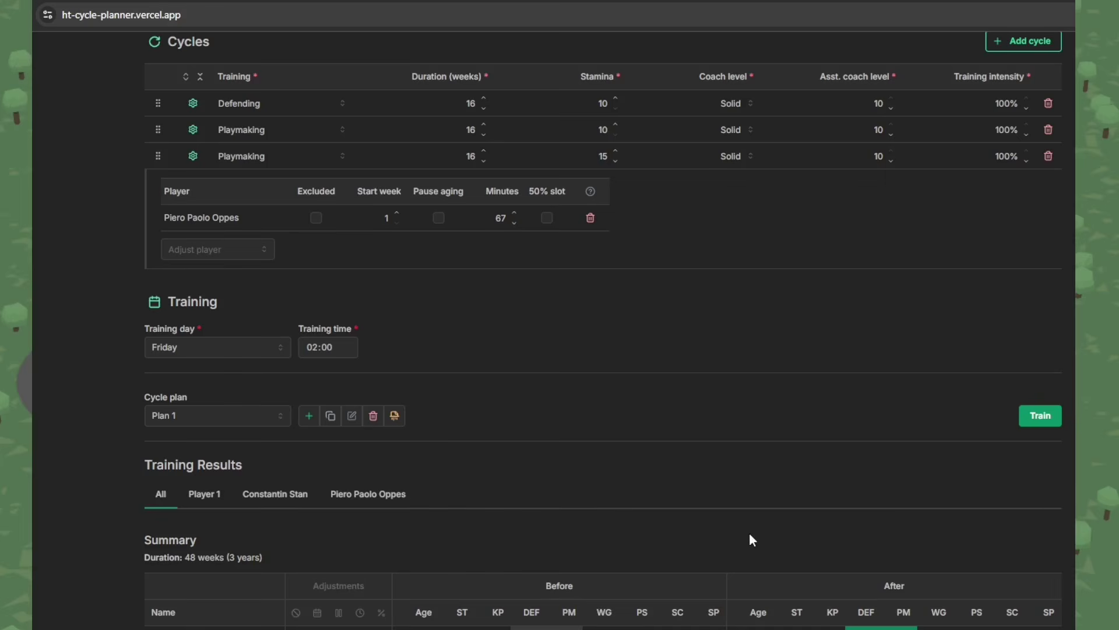
pyautogui.scroll(3, 750, 539)
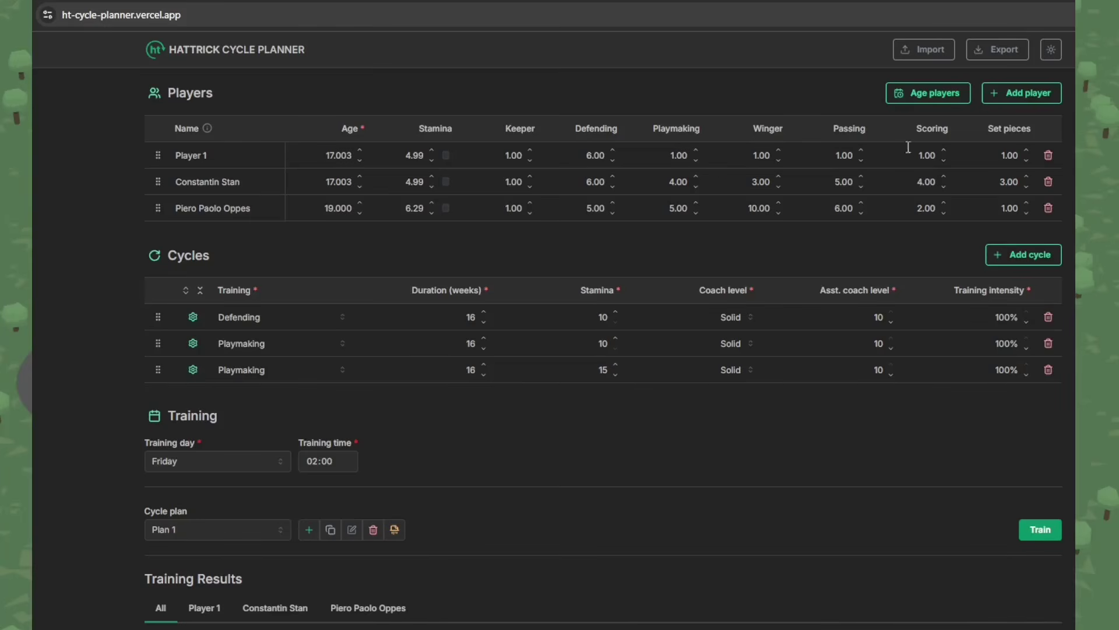
# Age and train all players from a start date of Monday, 5 Jan 2026, using the defined training cycles.
pyautogui.click(928, 97)
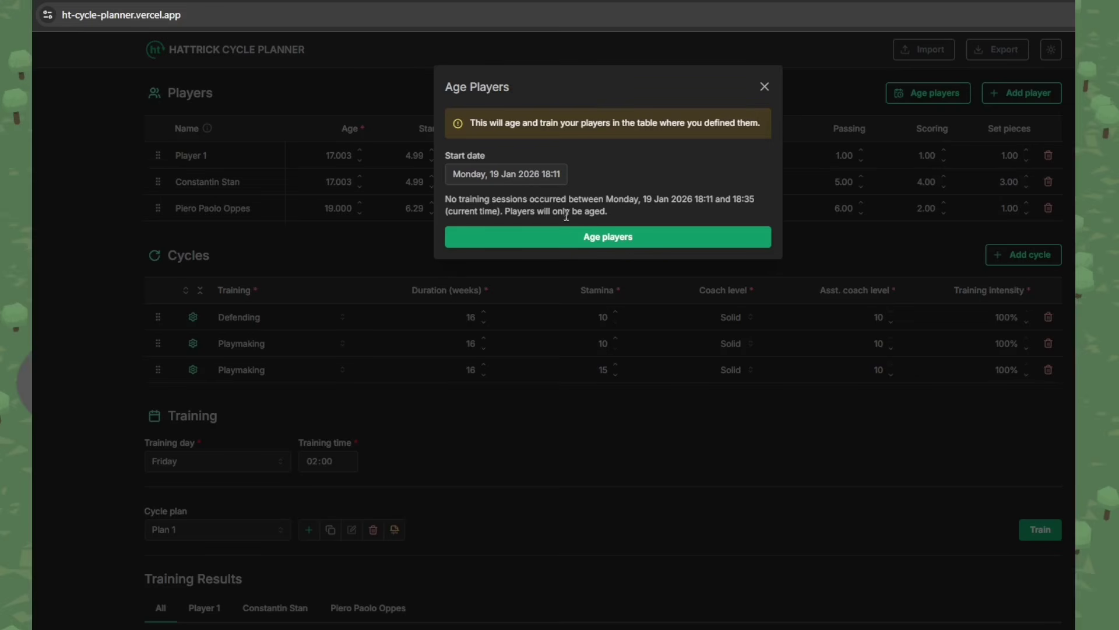
pyautogui.click(530, 175)
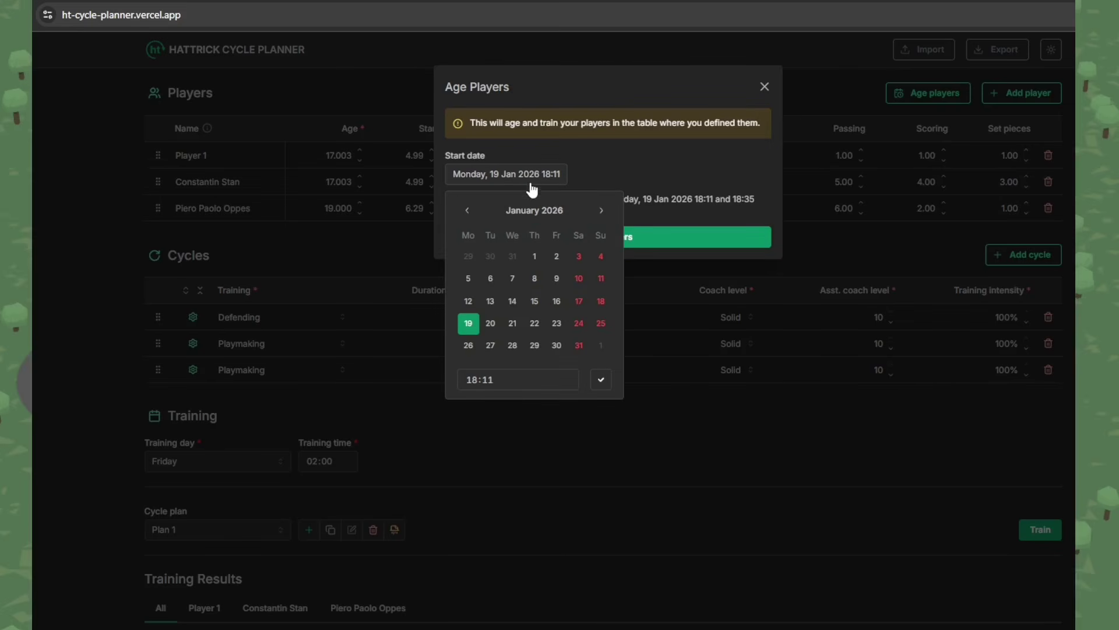
pyautogui.click(473, 286)
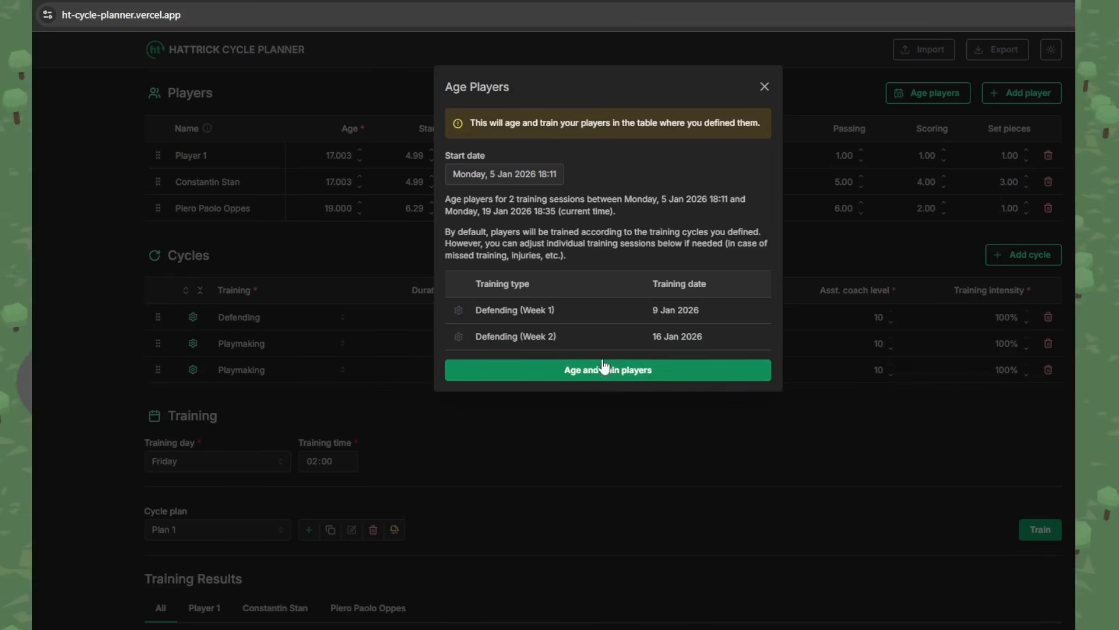
pyautogui.click(609, 370)
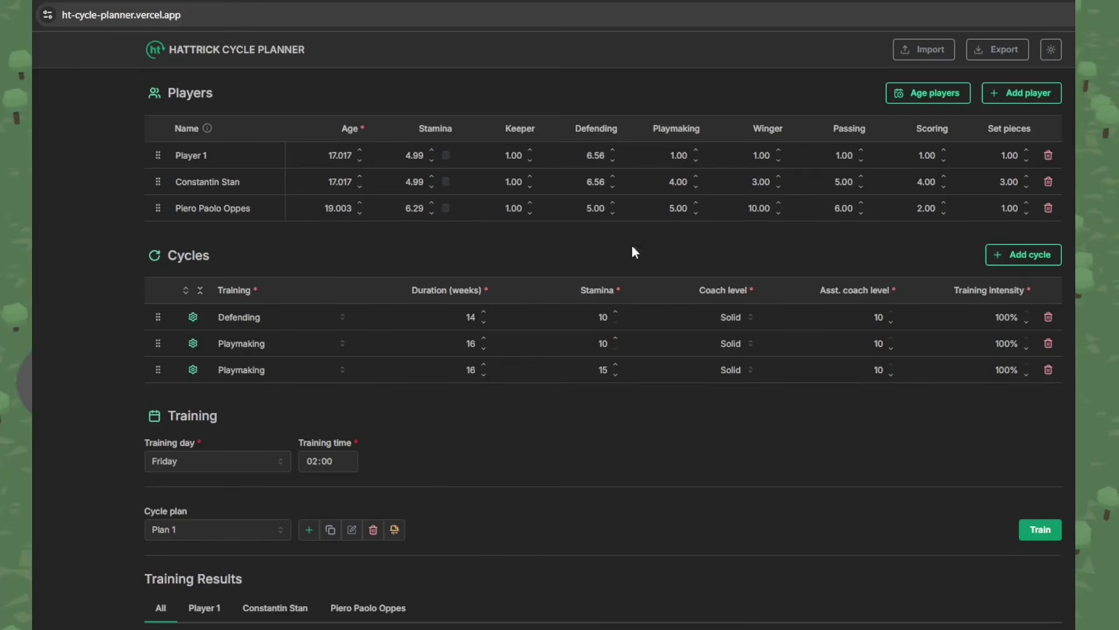
# Age and train all players from a start date of Monday, 2 Jun 2025, using the defined training cycles.
pyautogui.click(921, 96)
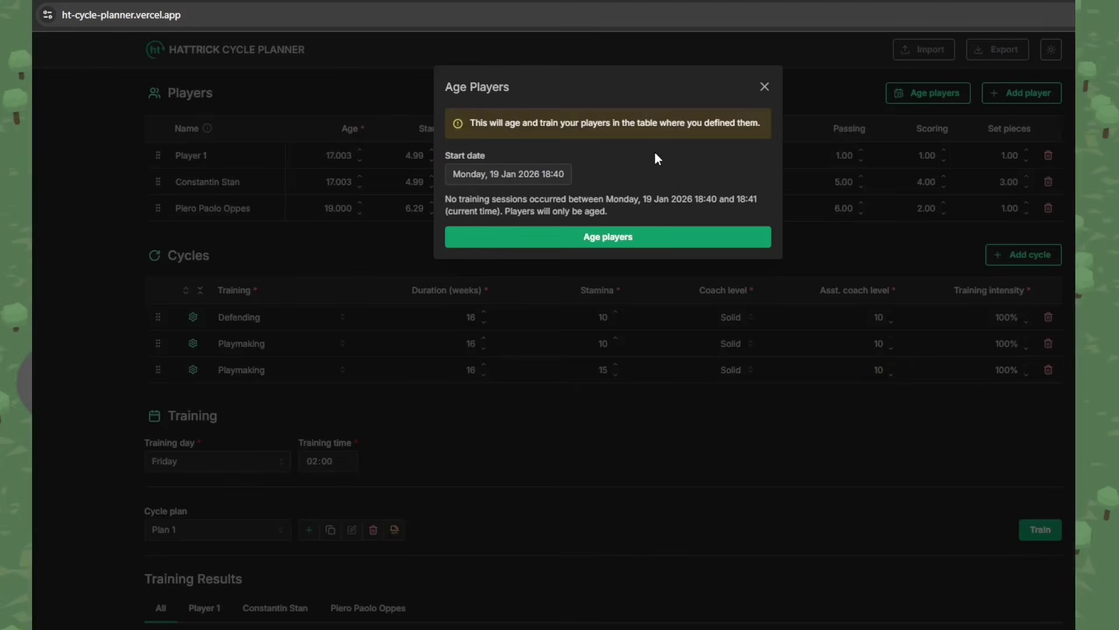
pyautogui.click(558, 176)
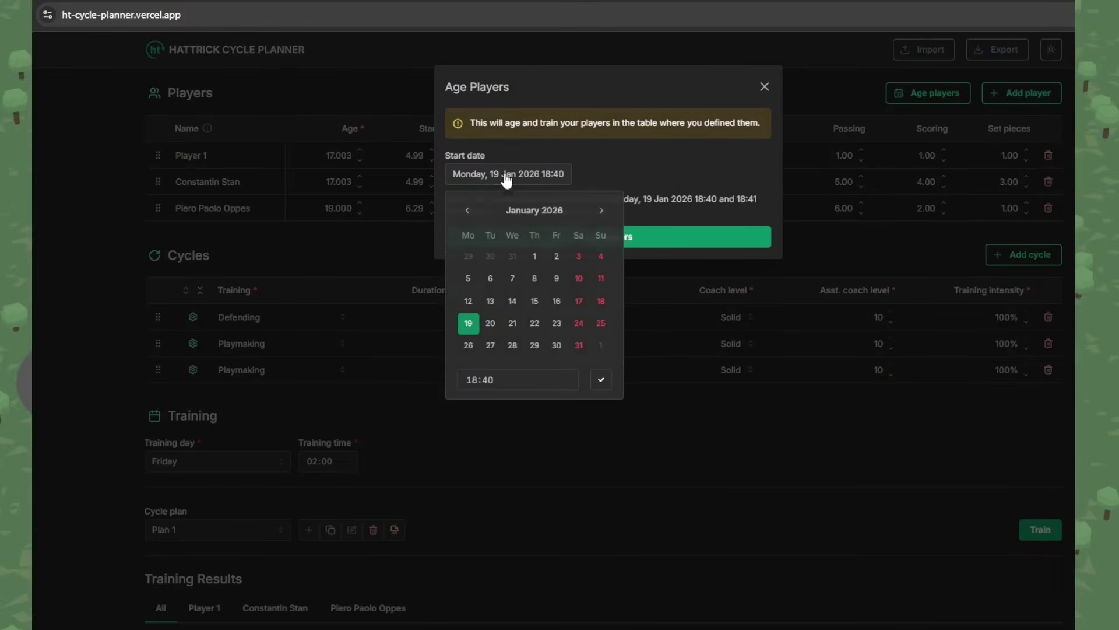
pyautogui.click(467, 211)
pyautogui.click(467, 211)
pyautogui.click(467, 211)
pyautogui.click(467, 211)
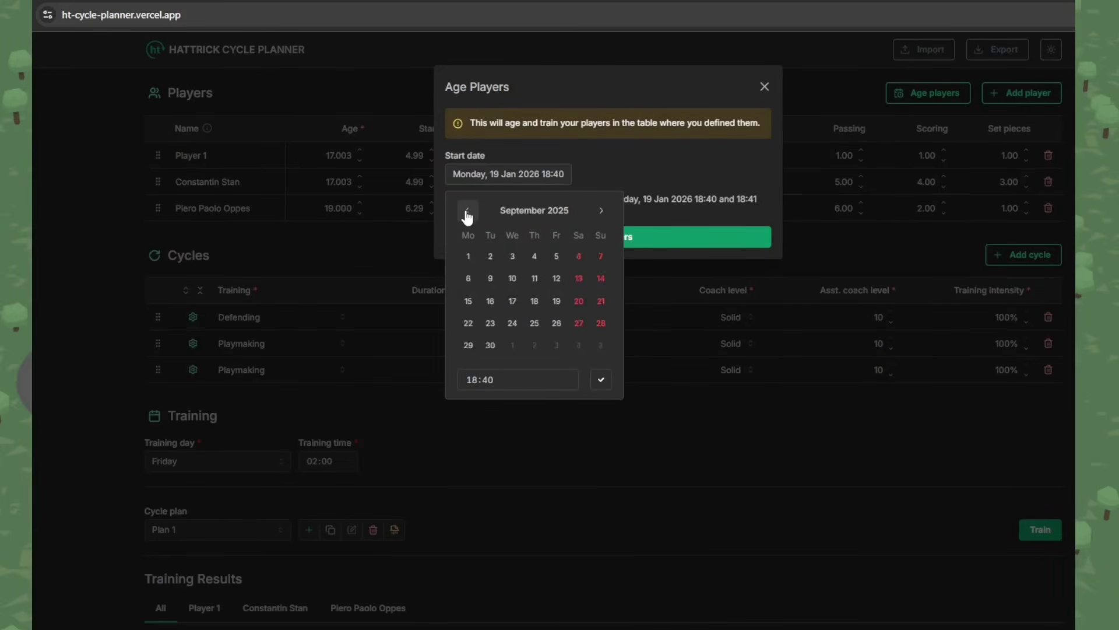
pyautogui.click(467, 211)
pyautogui.click(467, 211)
pyautogui.click(466, 211)
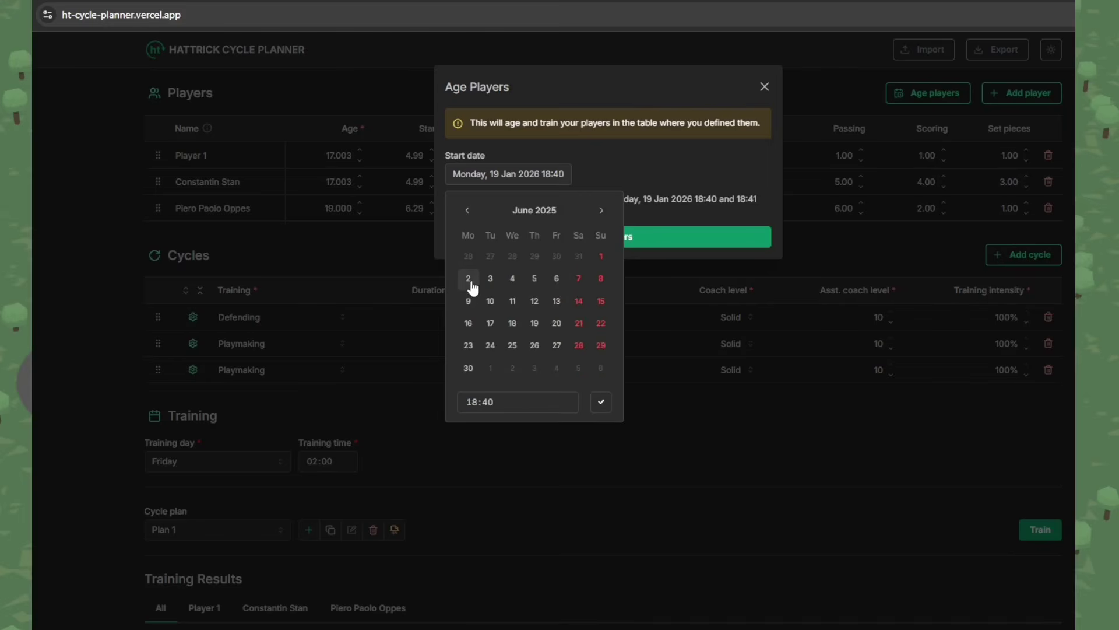
pyautogui.click(468, 279)
pyautogui.click(780, 292)
pyautogui.scroll(-10, 780, 292)
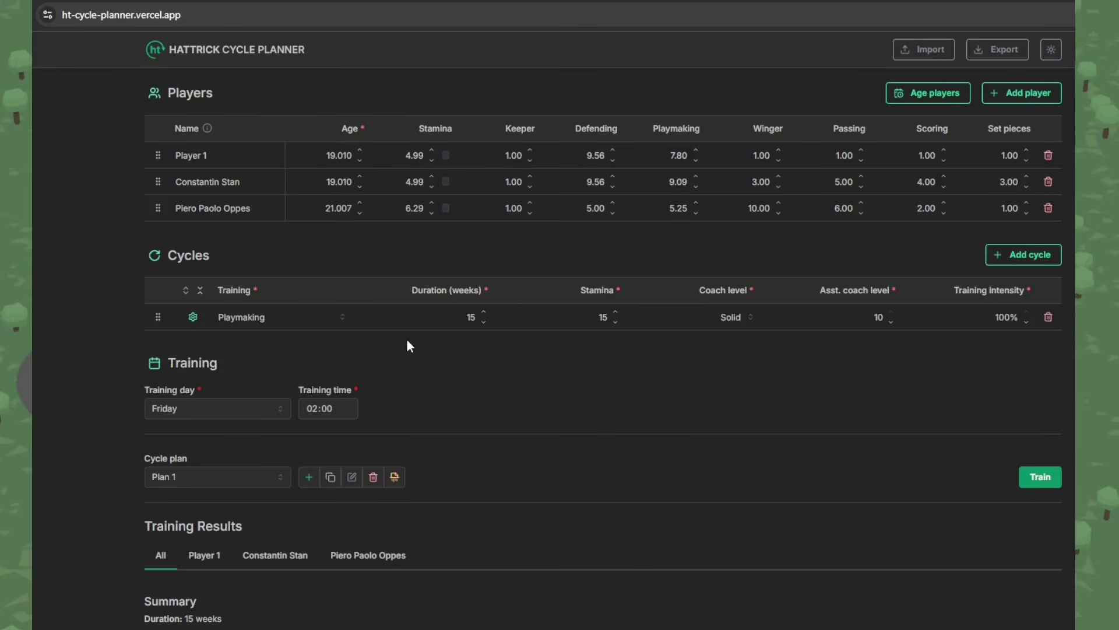
# Add an adjustment for the third player in the remaining Playmaking cycle, with start week 4 and aging paused.
pyautogui.click(193, 318)
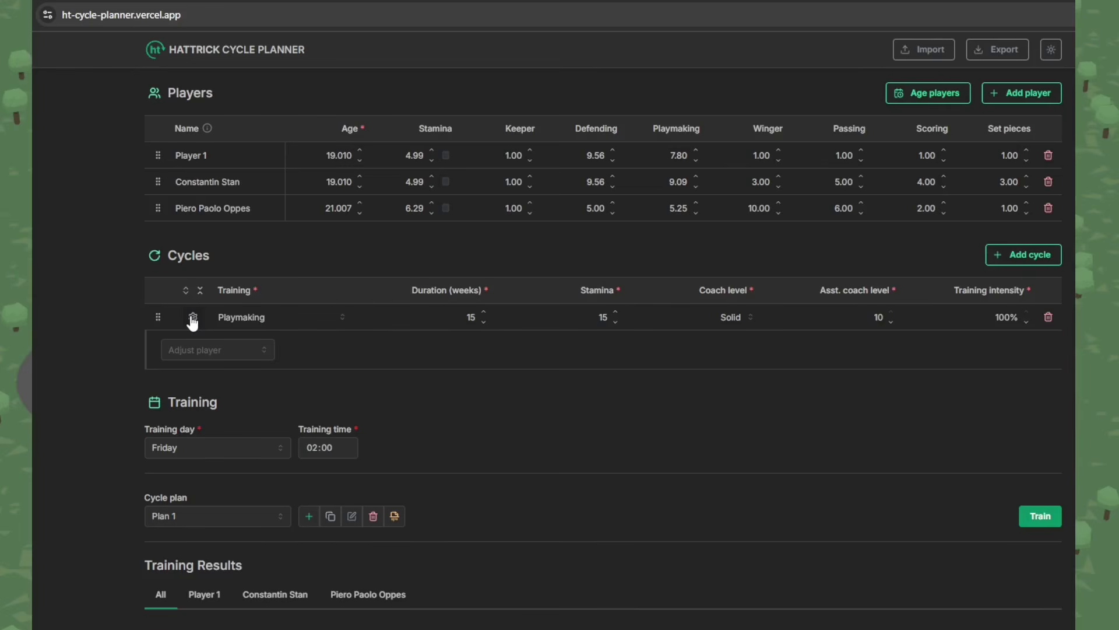
pyautogui.click(193, 318)
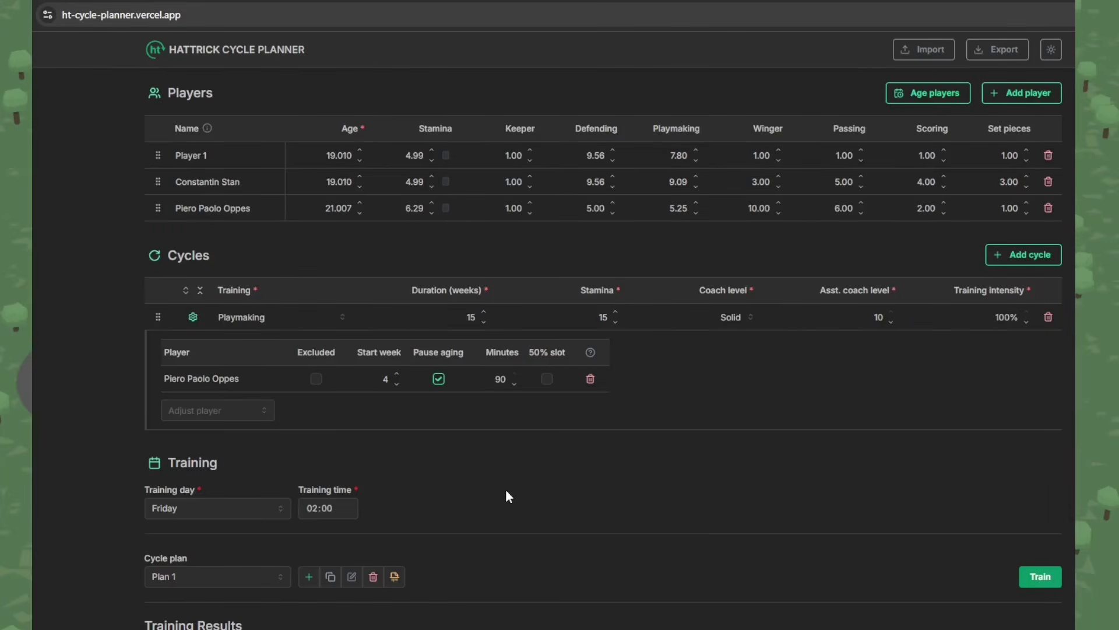
# Add a new cycle plan named "Club 2".
pyautogui.click(309, 577)
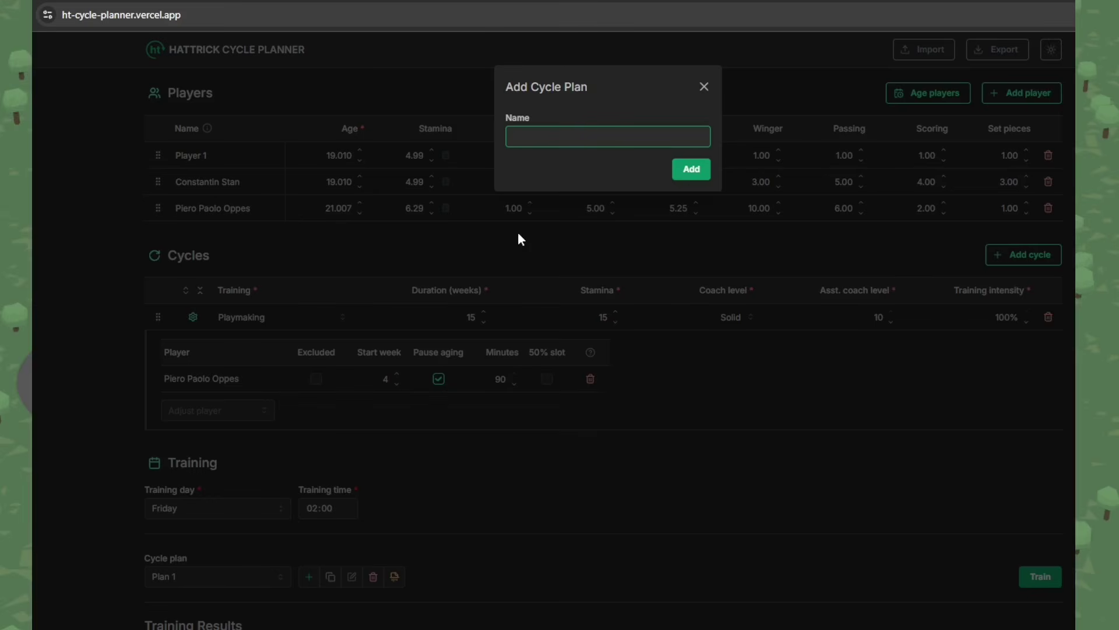
pyautogui.write('Club 2')
pyautogui.press('Return')
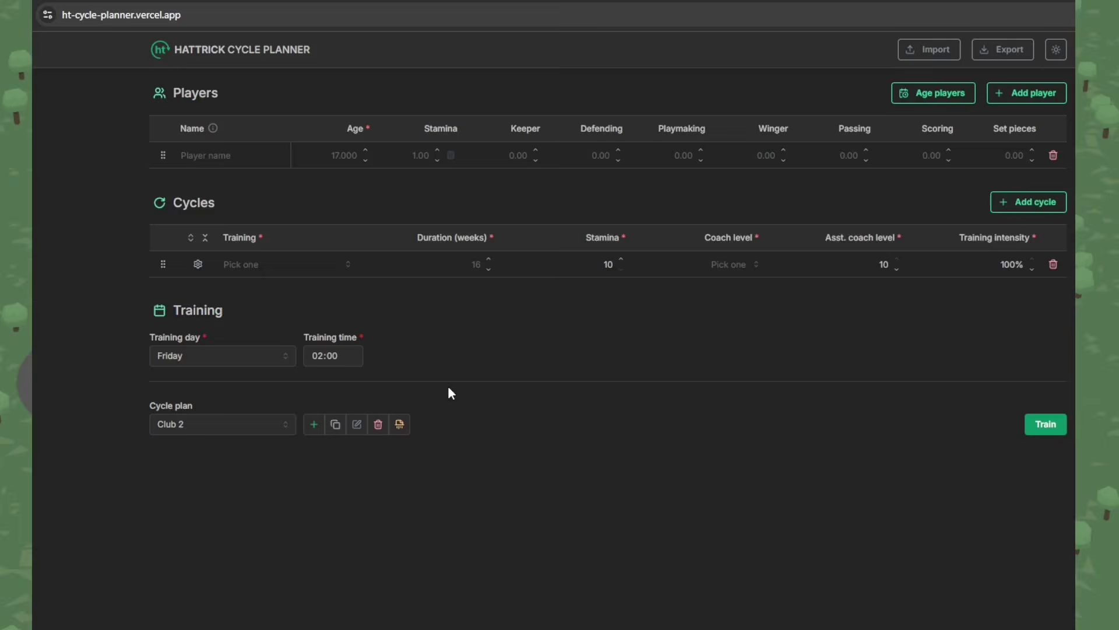
# Switch back to the Plan 1 cycle plan and duplicate it.
pyautogui.click(269, 425)
pyautogui.click(208, 453)
pyautogui.click(330, 577)
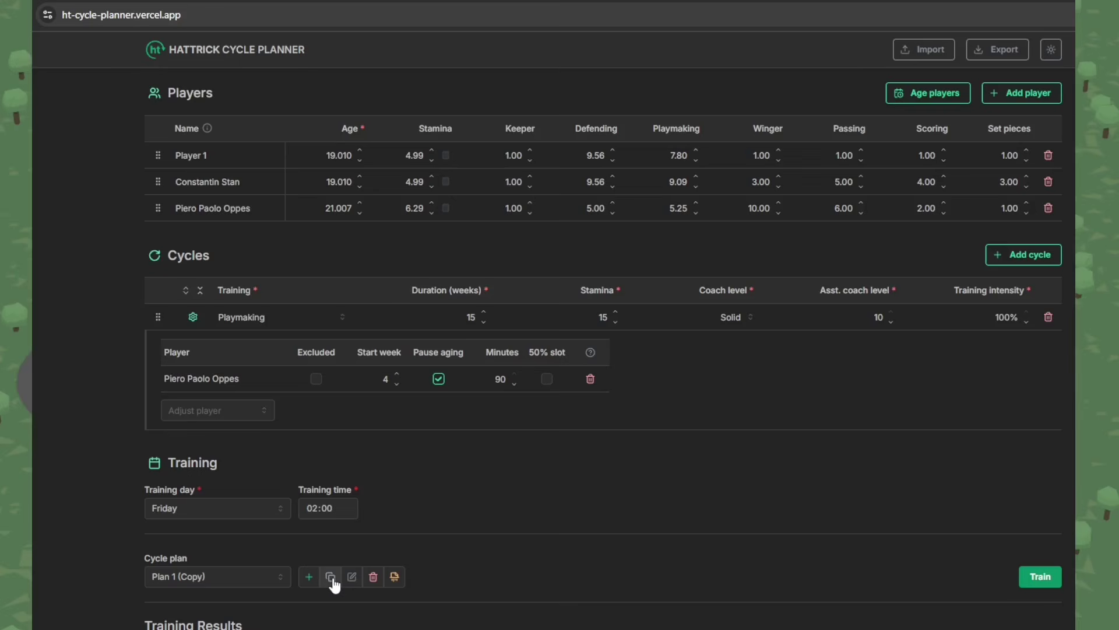
# Delete the duplicated cycle plan "Plan 1 (Copy)".
pyautogui.click(373, 577)
pyautogui.click(709, 158)
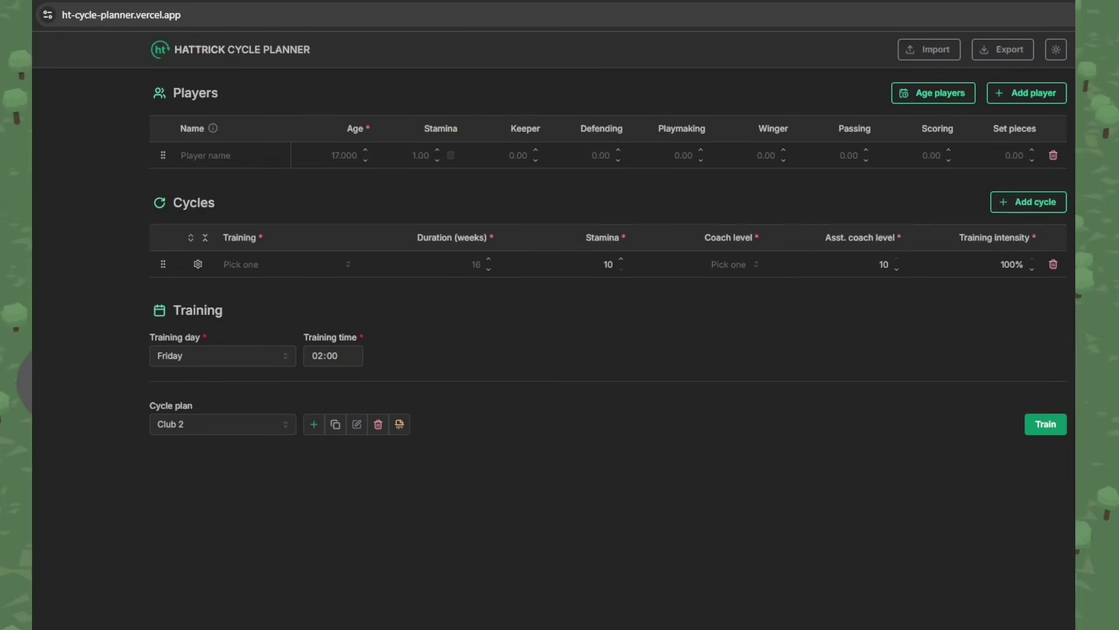
pyautogui.click(1055, 50)
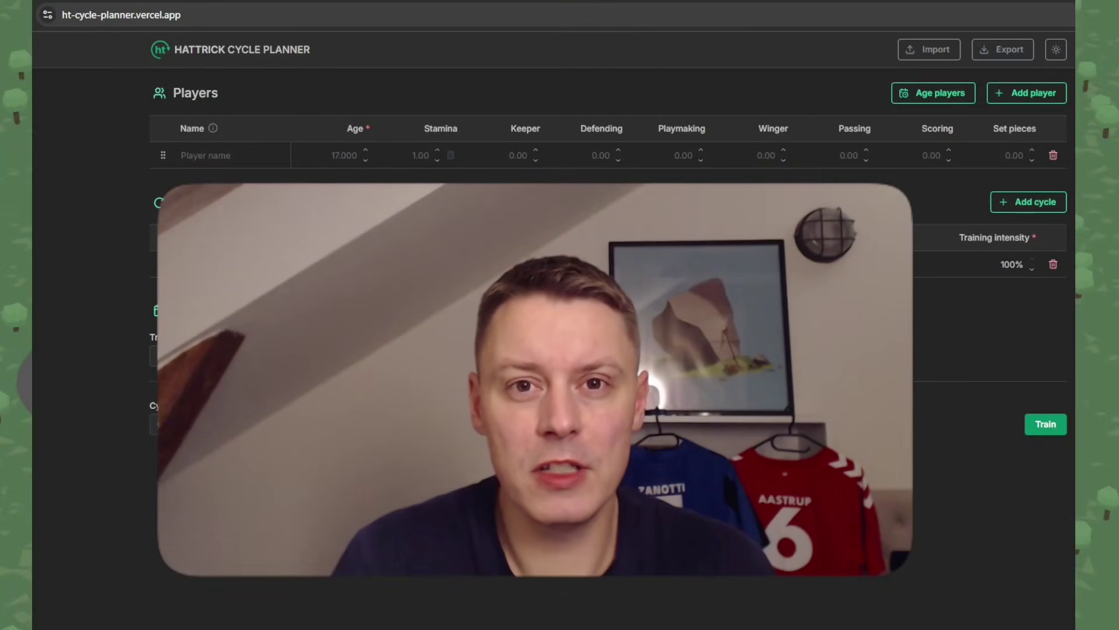